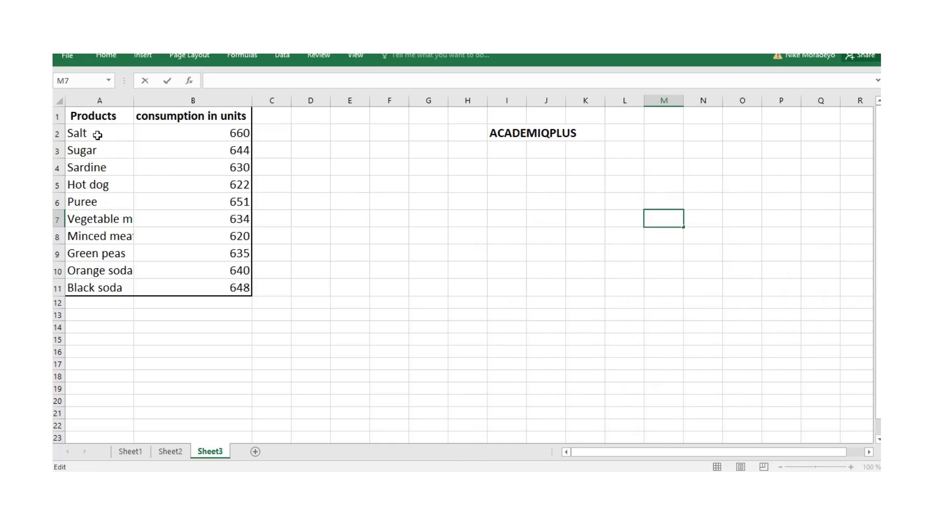
# - Insert a 2-D clustered column chart from A2:B11 and enable its axis titles
pyautogui.moveTo(97, 134); pyautogui.dragTo(242, 288)
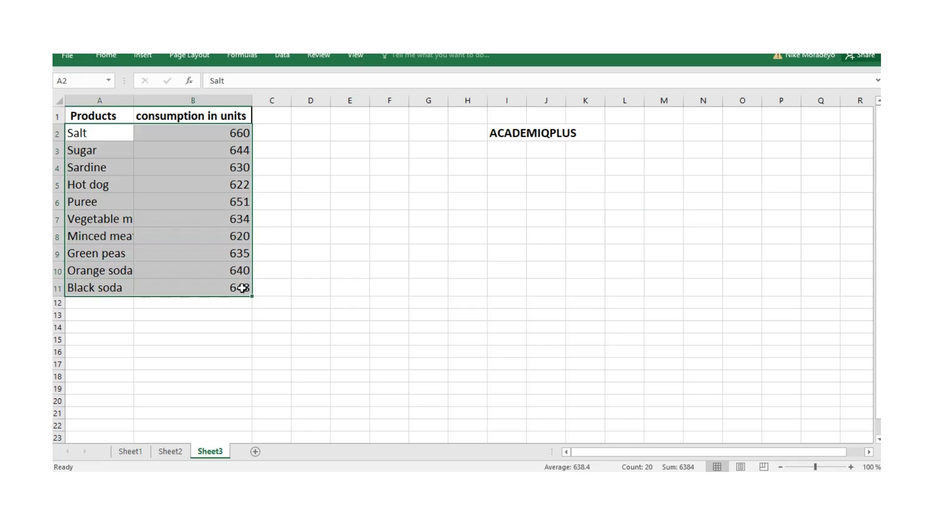
pyautogui.click(141, 57)
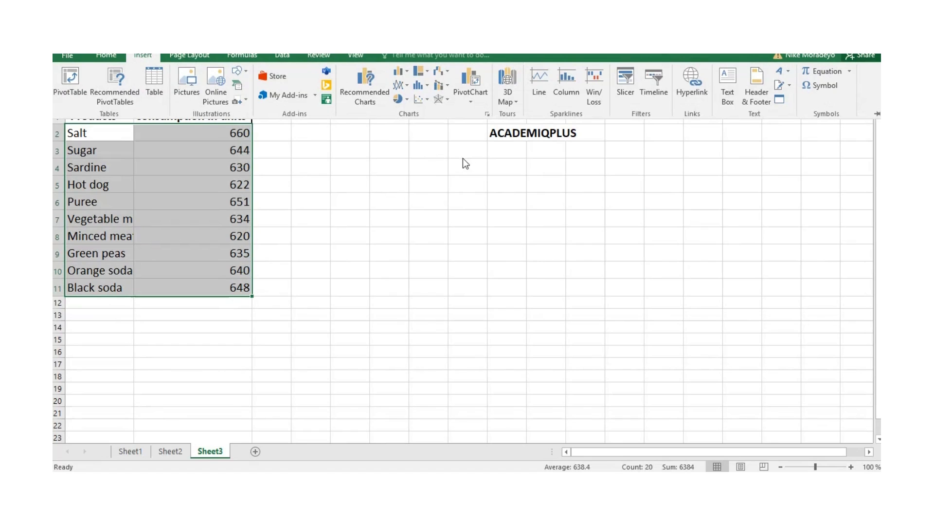
pyautogui.click(398, 75)
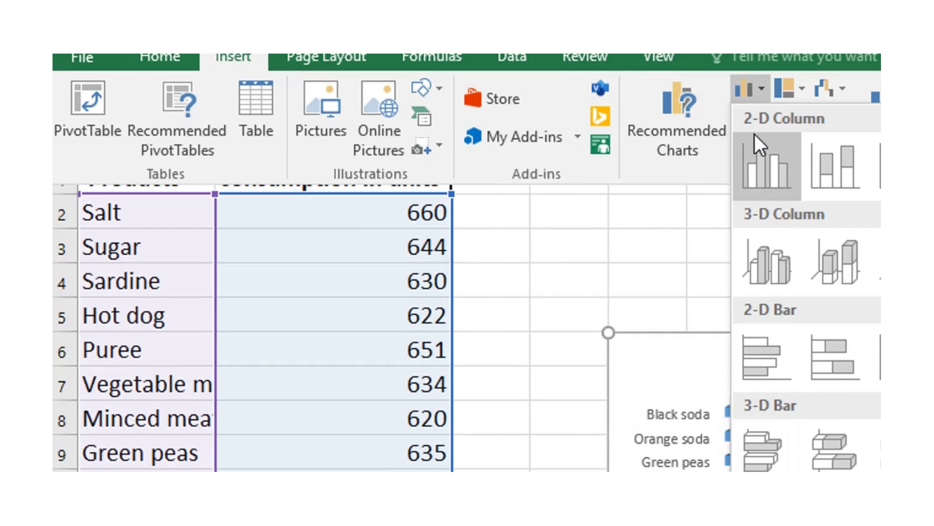
pyautogui.click(764, 166)
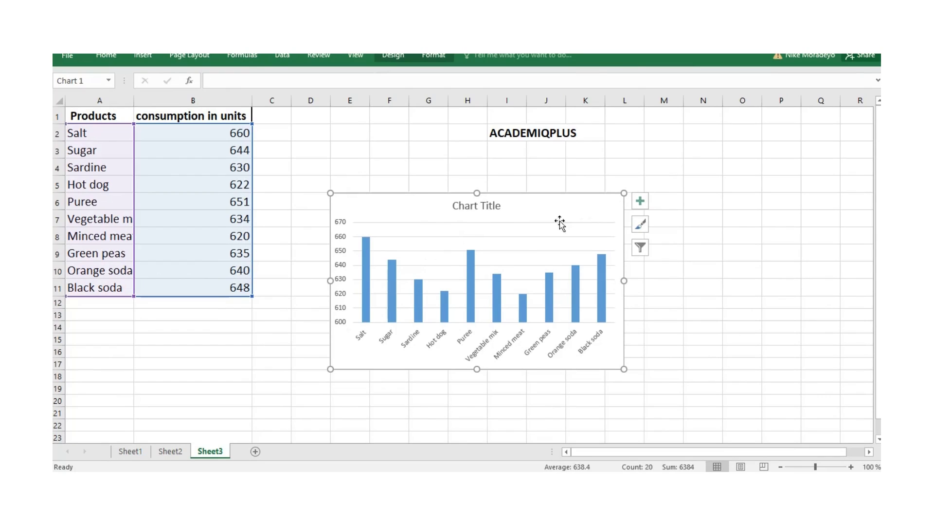
pyautogui.click(640, 201)
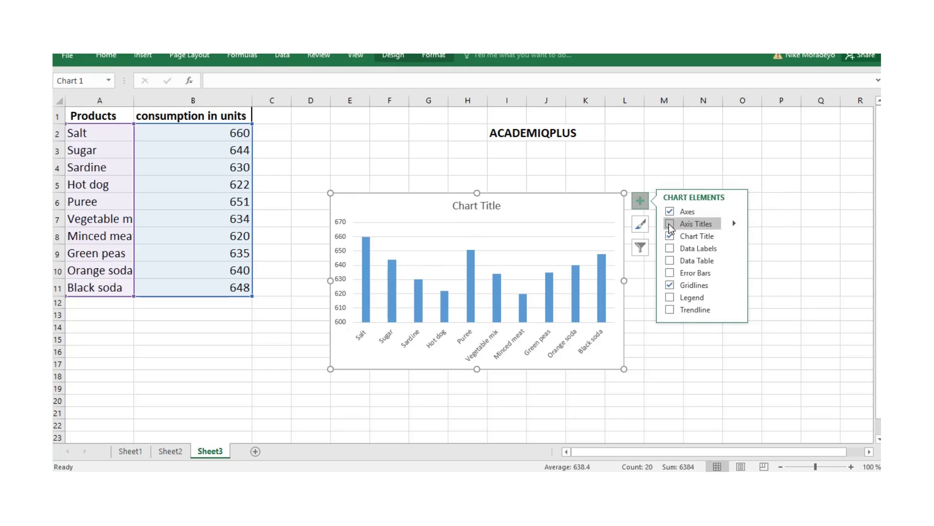
pyautogui.click(670, 224)
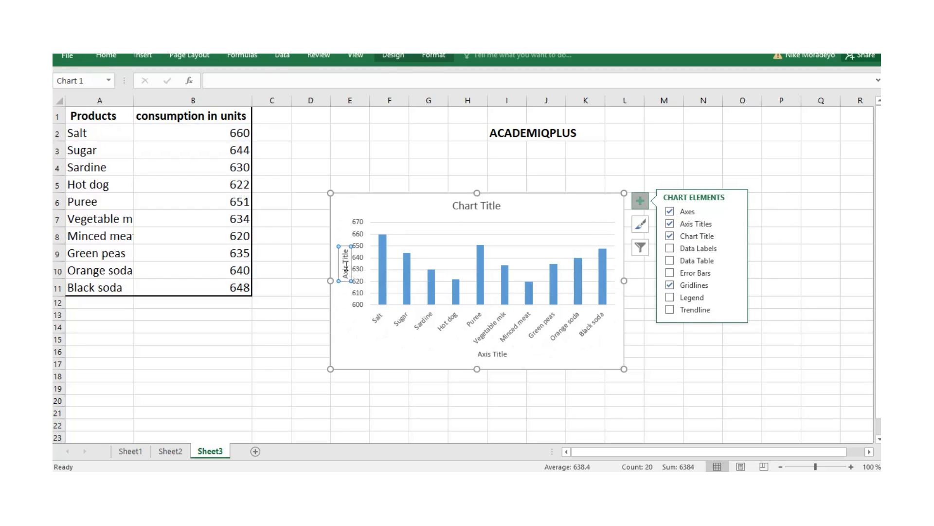
# - Replace the chart title with "Products' consumption units"
pyautogui.click(467, 206)
pyautogui.doubleClick(454, 205)
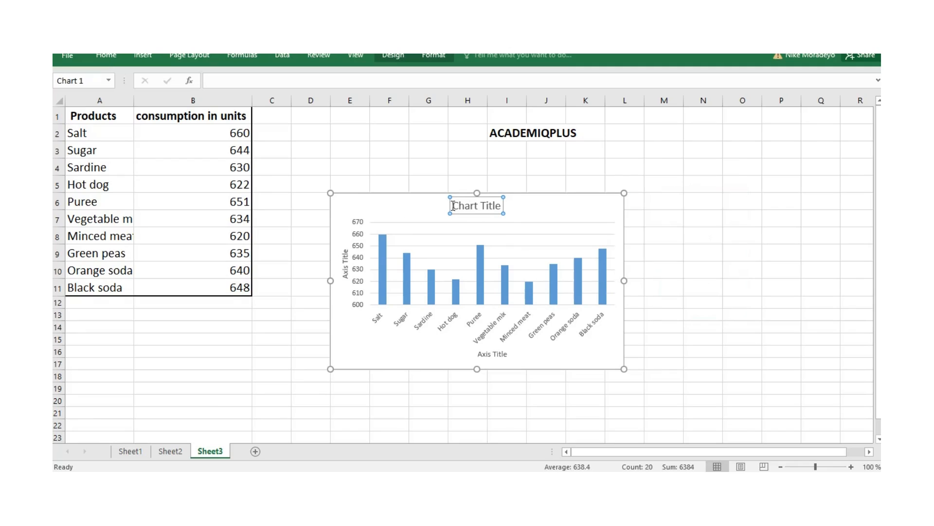
pyautogui.moveTo(451, 205); pyautogui.dragTo(511, 207)
pyautogui.write('Products')
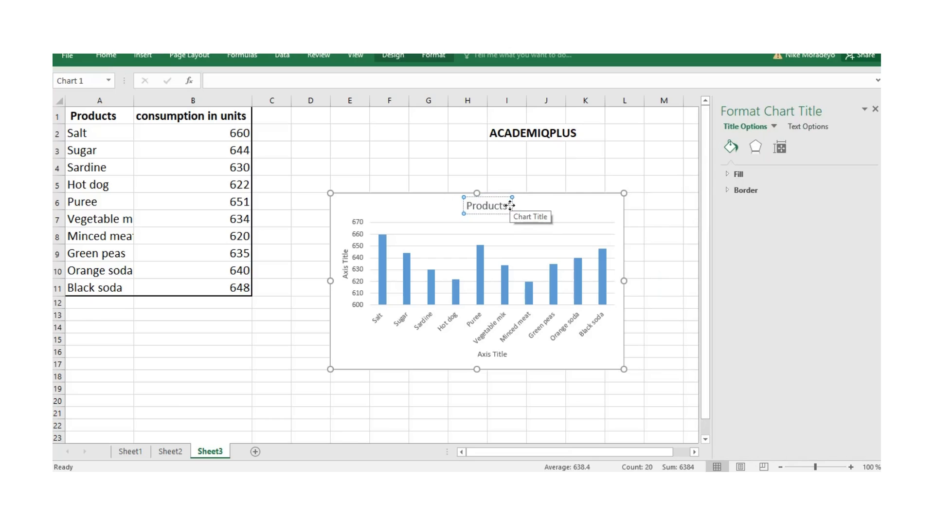
pyautogui.write("' con")
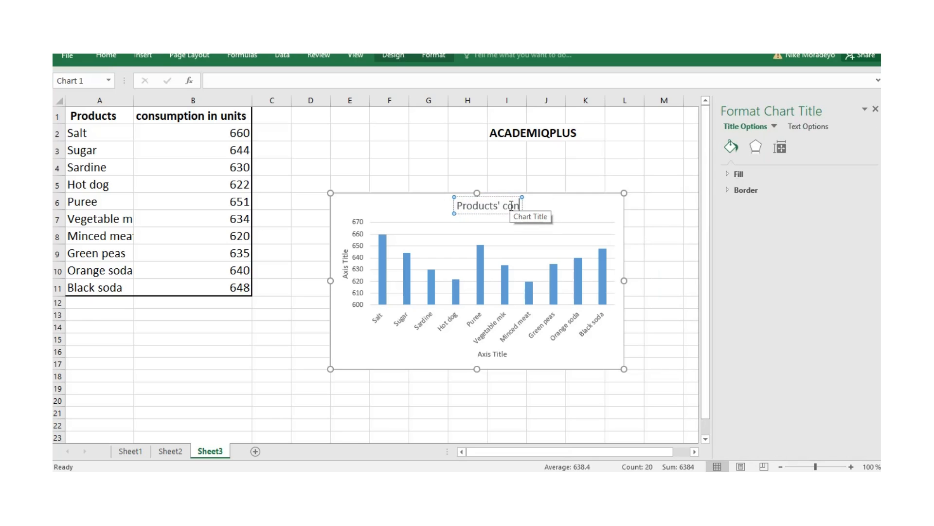
pyautogui.write('sumption units')
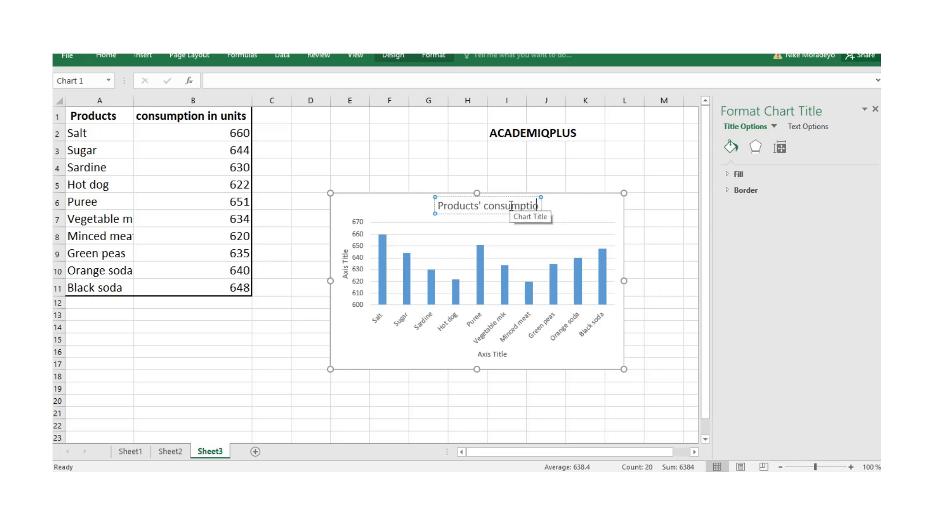
# - Change the vertical axis title to "consumption in units"
pyautogui.click(346, 261)
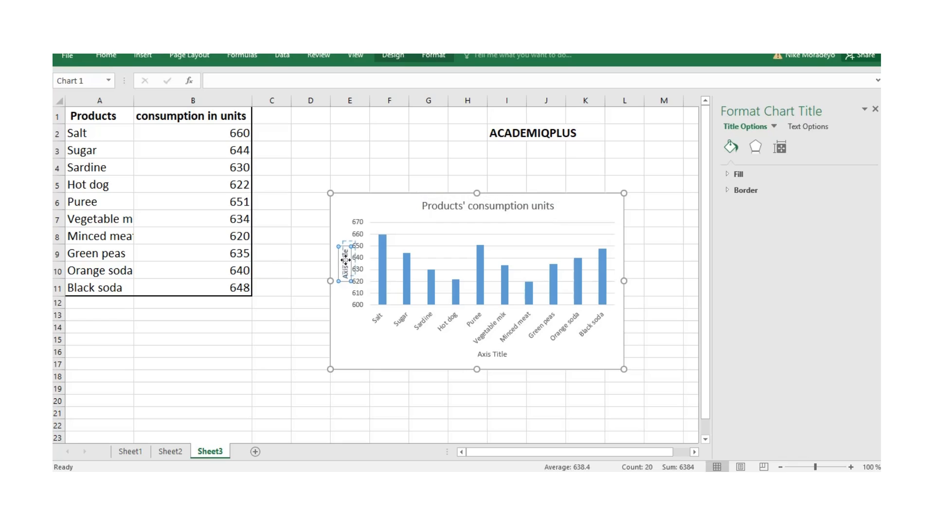
pyautogui.tripleClick(346, 260)
pyautogui.press('BackSpace')
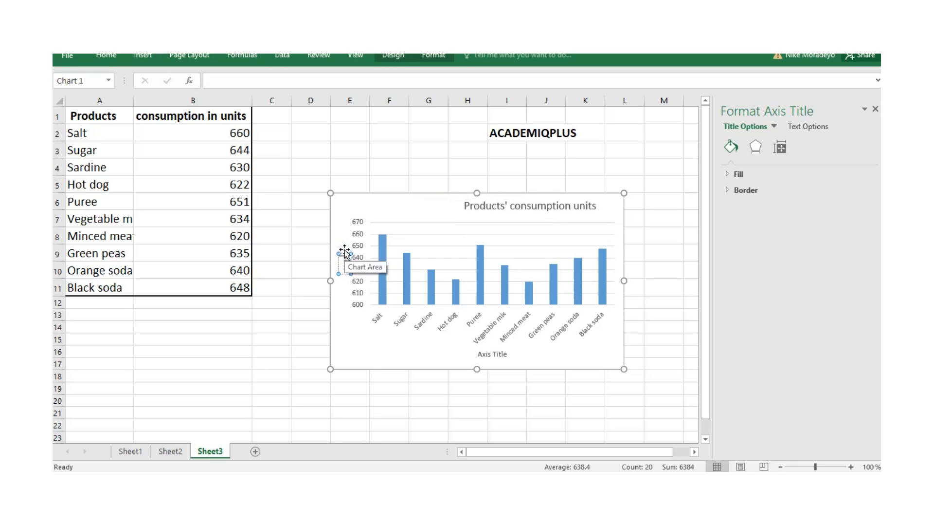
pyautogui.write('consumption in units')
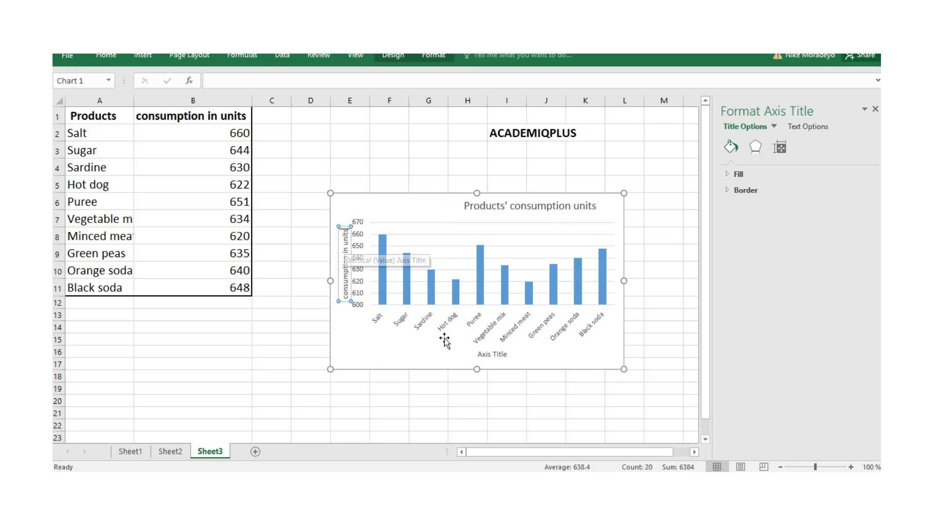
# - Change the horizontal axis title to "Different products"
pyautogui.click(486, 354)
pyautogui.write('D')
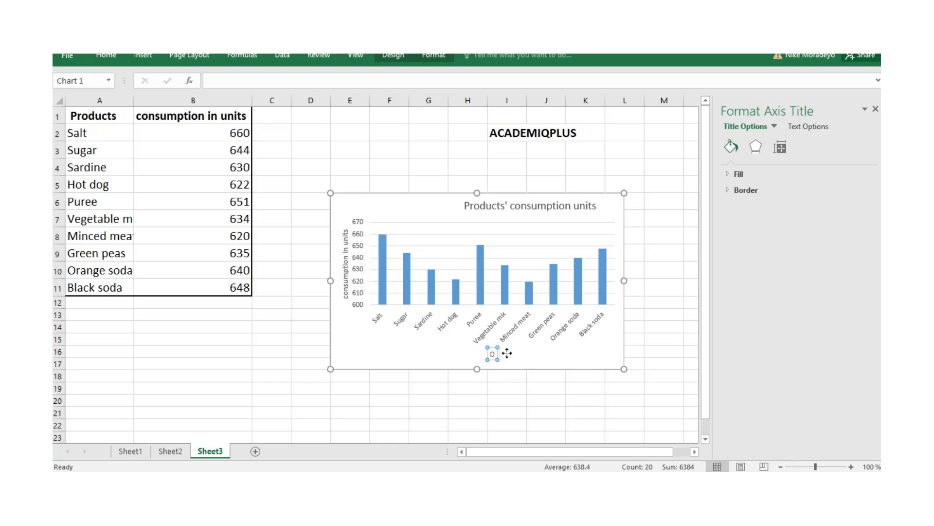
pyautogui.write('ifferent products')
# - Give the chart's plot area a solid gold fill from the theme colors
pyautogui.click(609, 225)
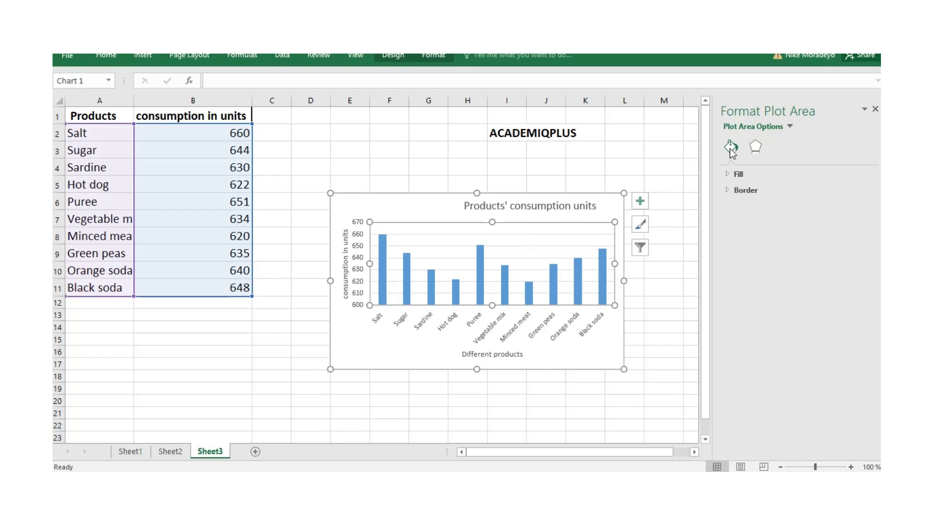
pyautogui.click(739, 175)
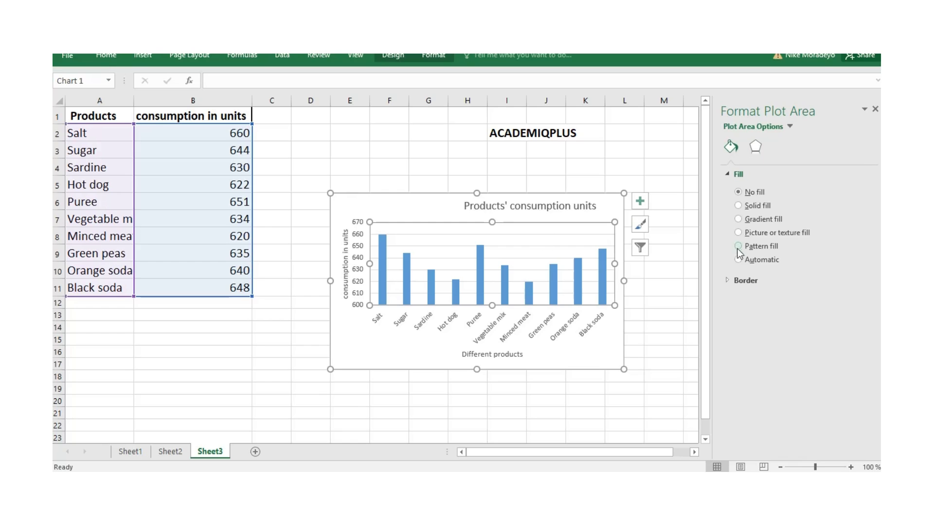
pyautogui.click(739, 205)
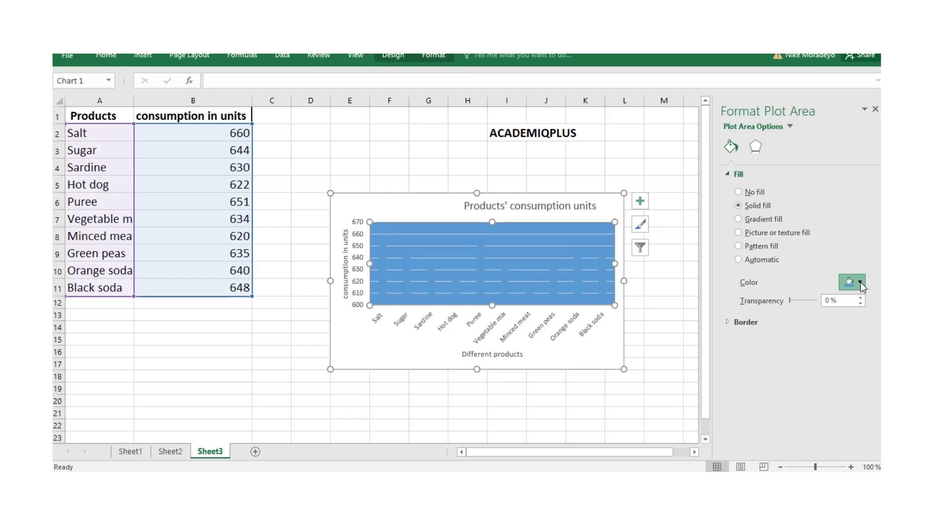
pyautogui.click(861, 282)
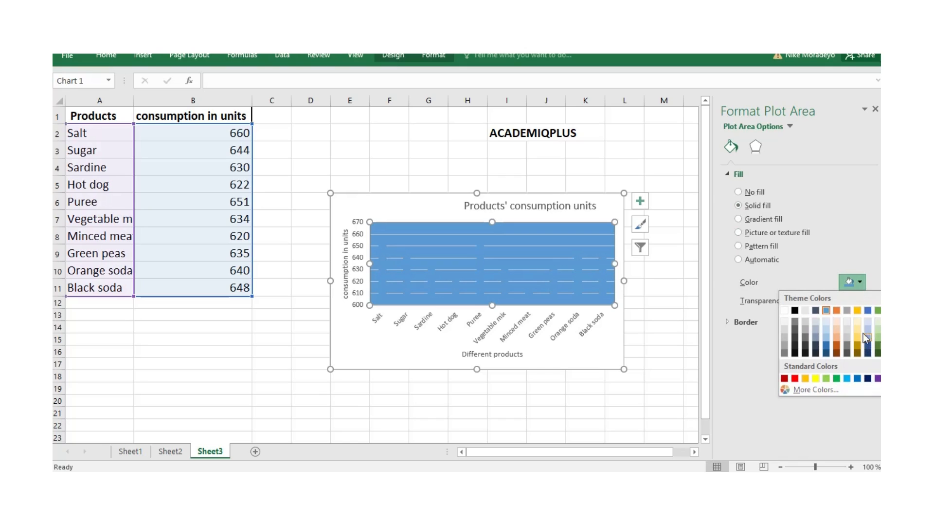
pyautogui.click(856, 310)
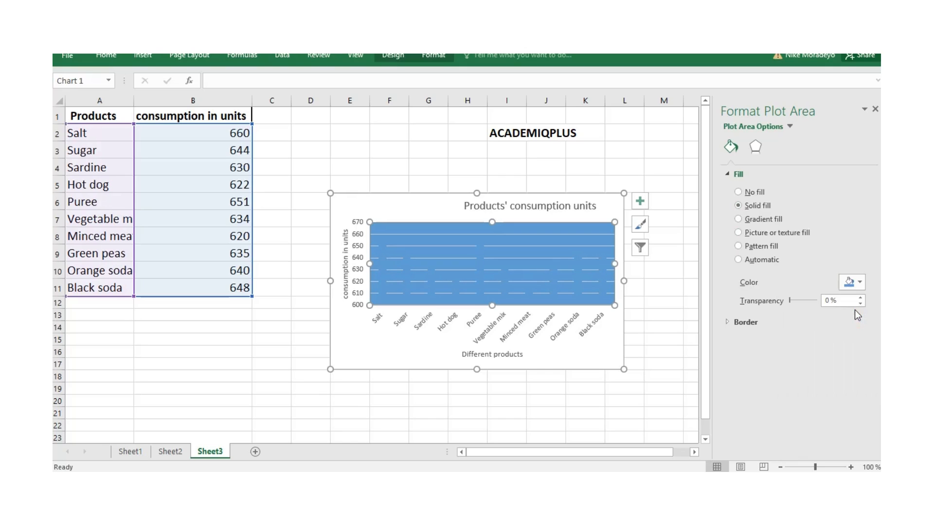
pyautogui.click(815, 321)
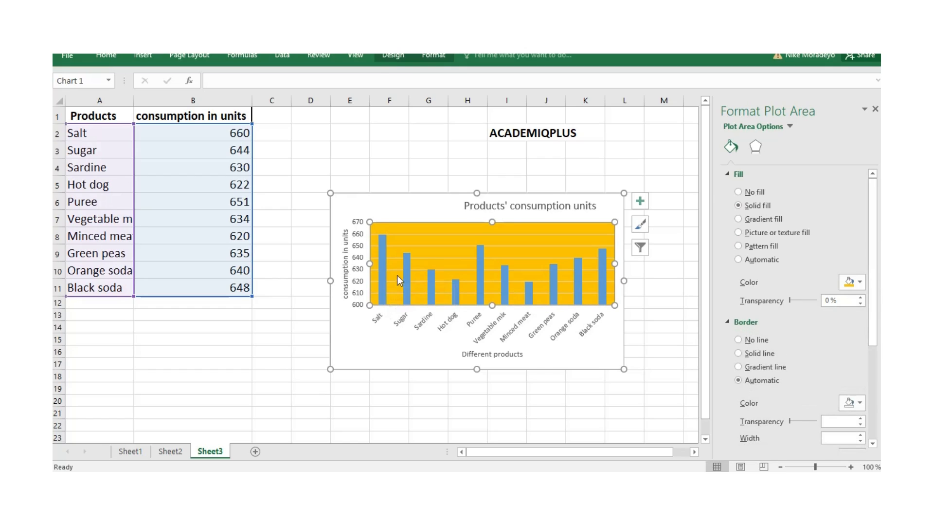
# - Reduce the gap width of the data series so the chart's columns become wider
pyautogui.click(384, 260)
pyautogui.click(780, 146)
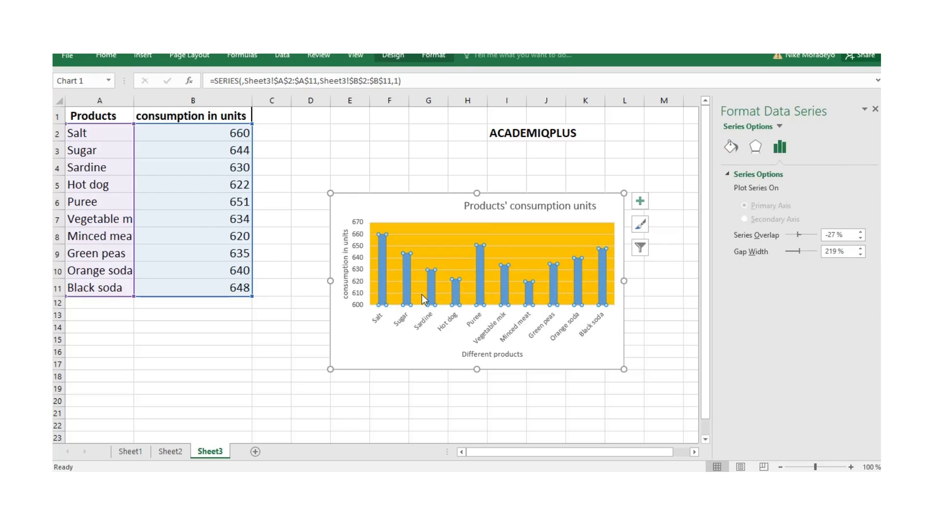
pyautogui.moveTo(800, 252)
pyautogui.mouseDown()
pyautogui.moveTo(808, 251)
pyautogui.moveTo(793, 253)
pyautogui.mouseUp()
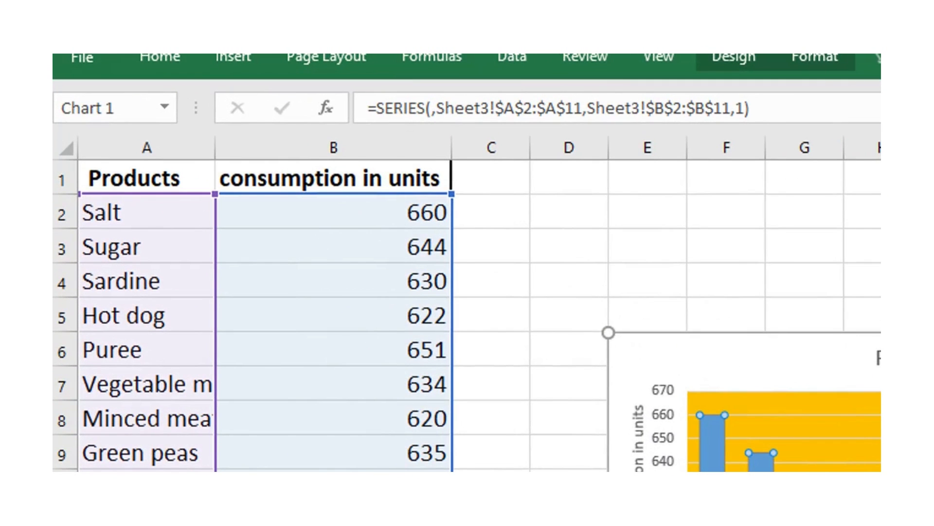
# - Fill the background of the chart title with the standard light green color
pyautogui.click(876, 358)
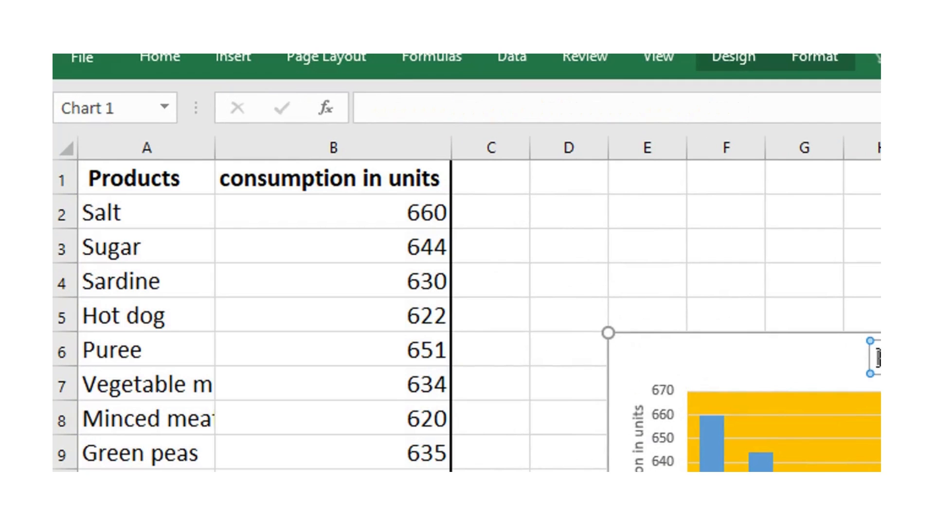
pyautogui.moveTo(876, 357); pyautogui.dragTo(590, 205)
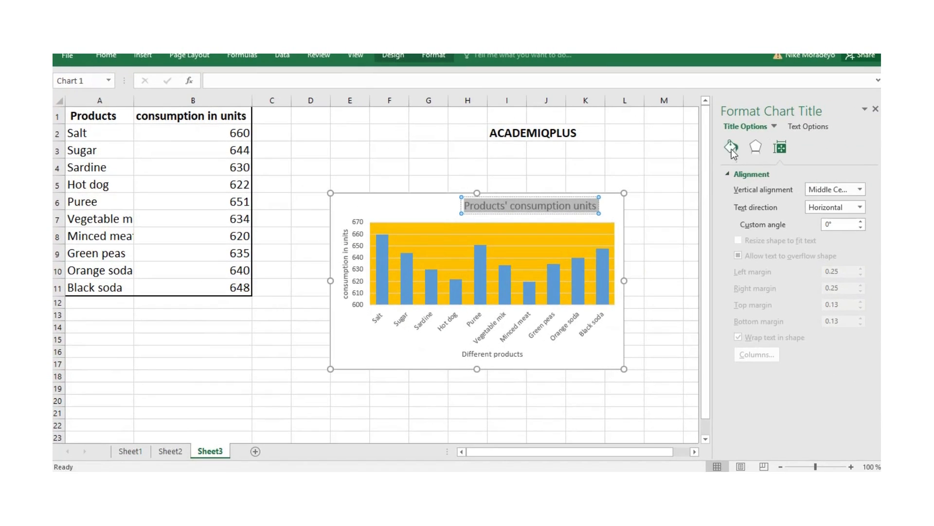
pyautogui.click(730, 146)
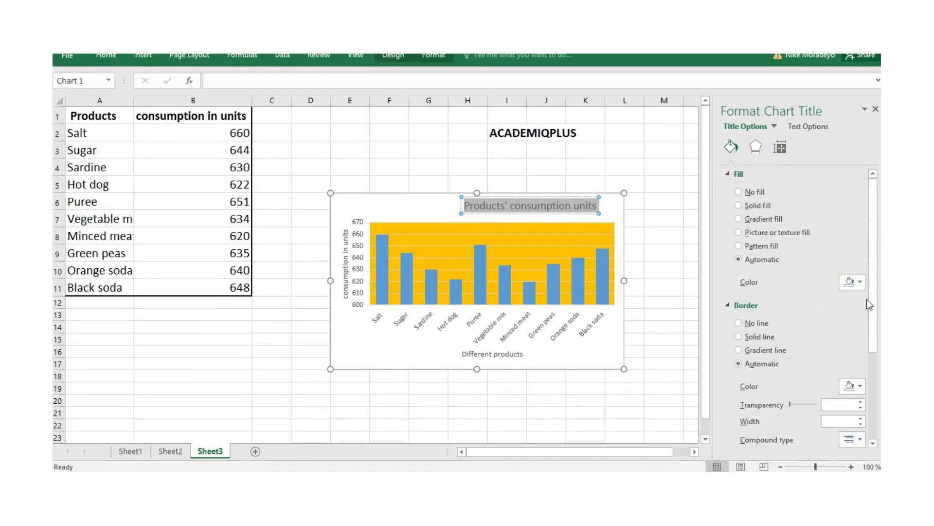
pyautogui.click(860, 282)
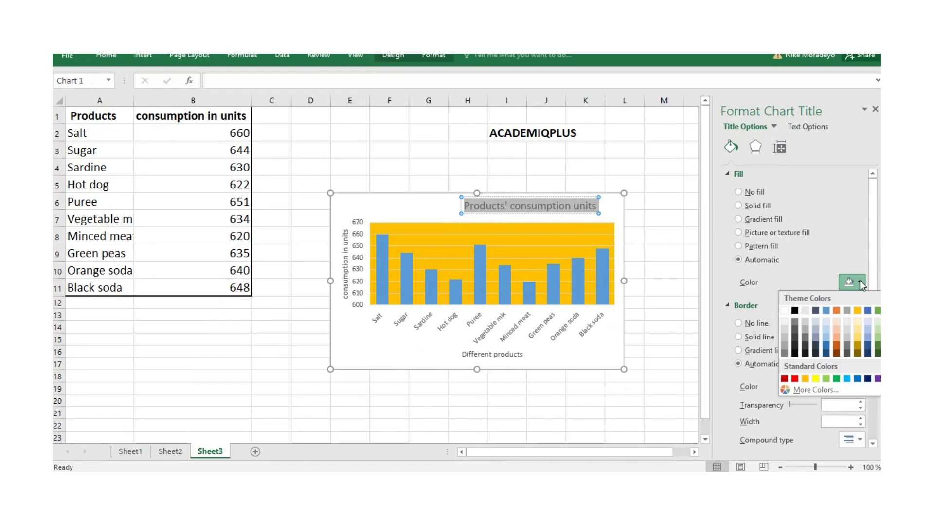
pyautogui.click(826, 378)
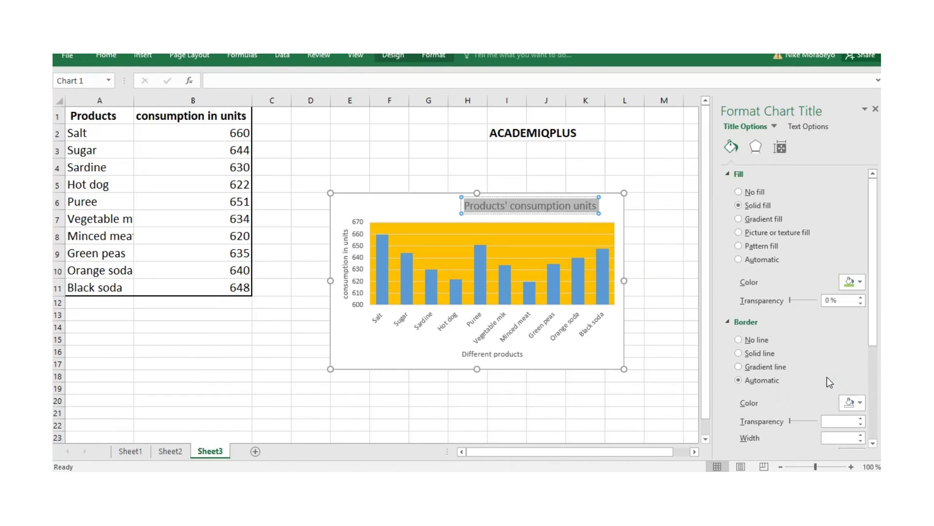
# - Enlarge the chart by extending its right edge to column M, its top edge to row 3 and its bottom edge to row 20
pyautogui.click(626, 282)
pyautogui.moveTo(624, 281); pyautogui.dragTo(683, 273)
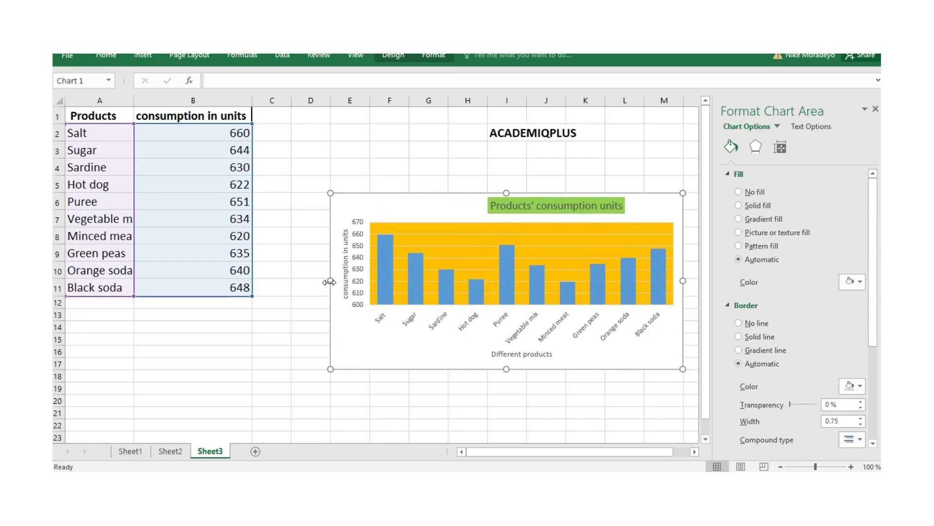
pyautogui.moveTo(507, 193); pyautogui.dragTo(507, 151)
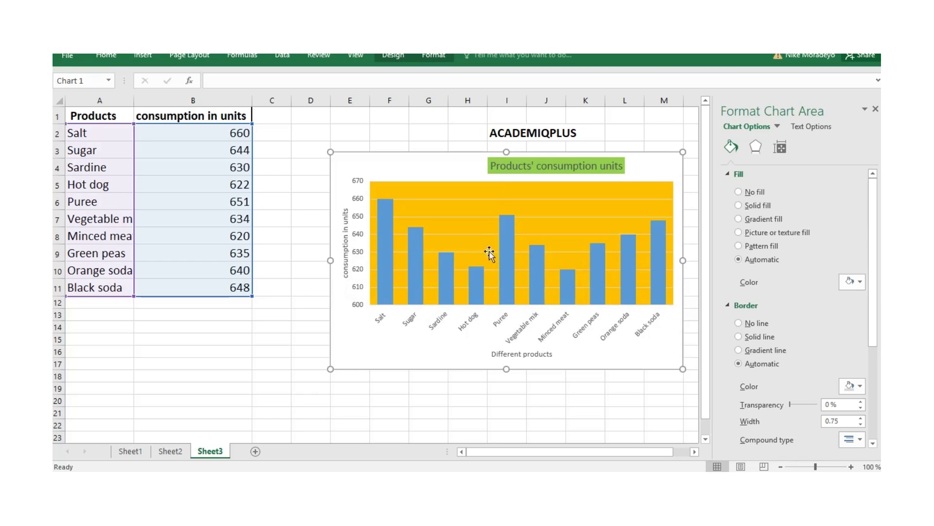
pyautogui.moveTo(507, 369); pyautogui.dragTo(506, 409)
pyautogui.click(483, 264)
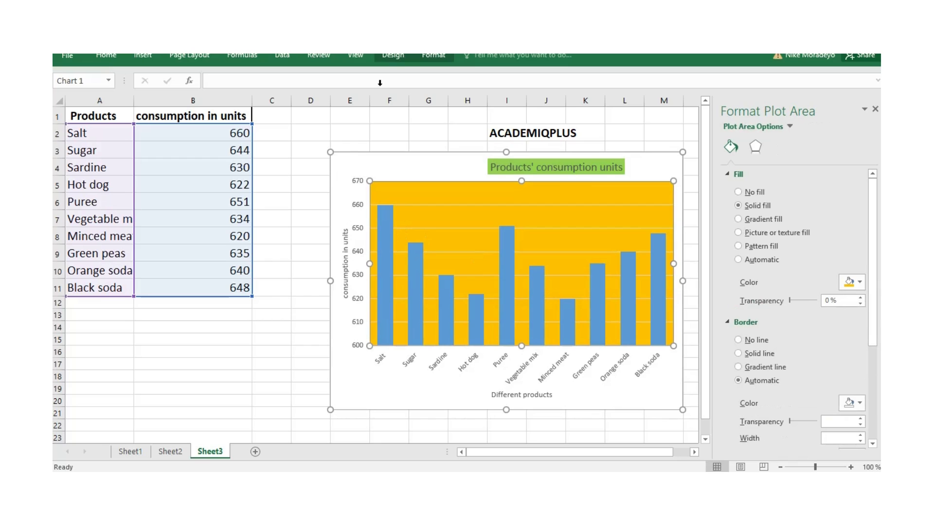
# - Try the grey gradient chart style, and apply the dark gradient style with blue columns instead
pyautogui.click(393, 57)
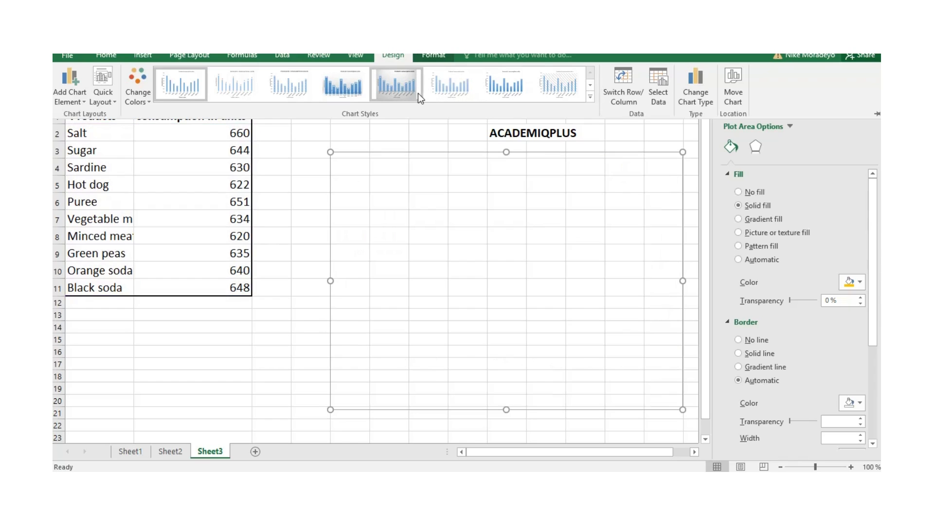
pyautogui.click(397, 87)
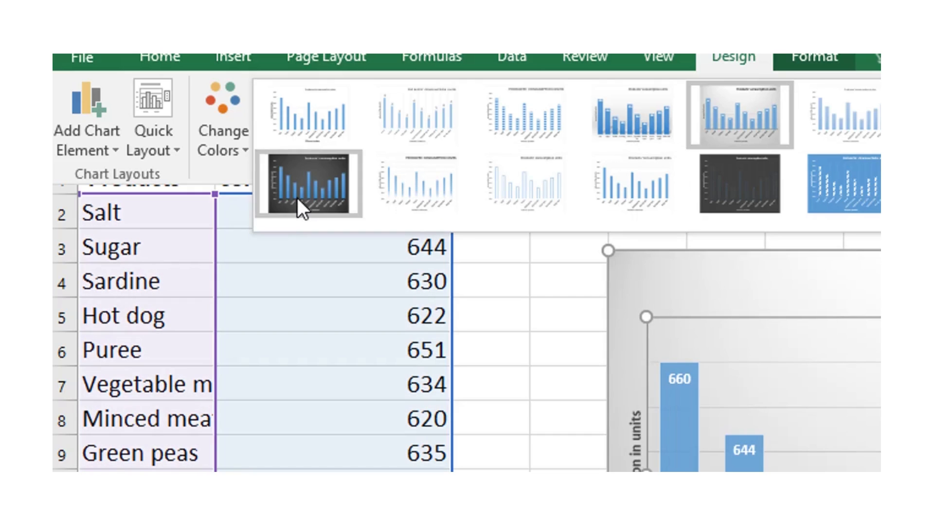
pyautogui.click(298, 199)
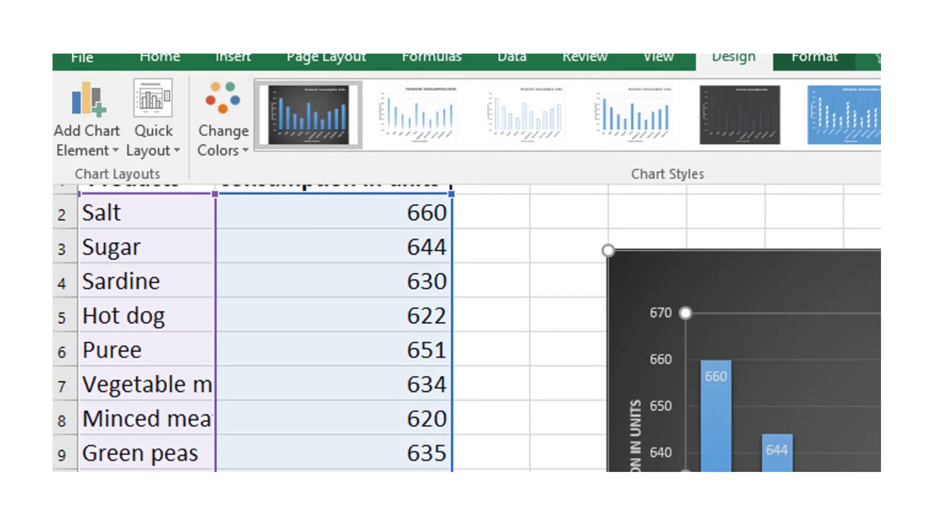
# - Apply the quick layout that places a data table with legend keys beneath the columns
pyautogui.click(116, 148)
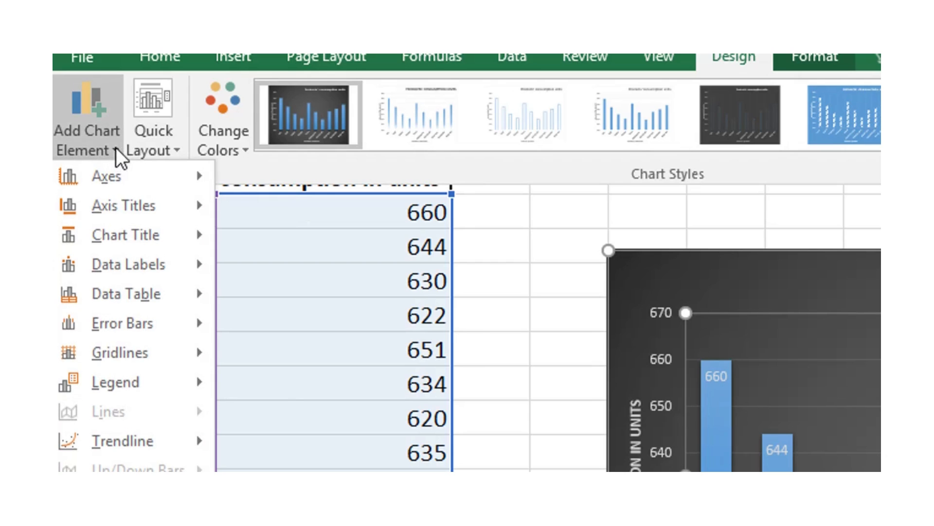
pyautogui.moveTo(141, 207)
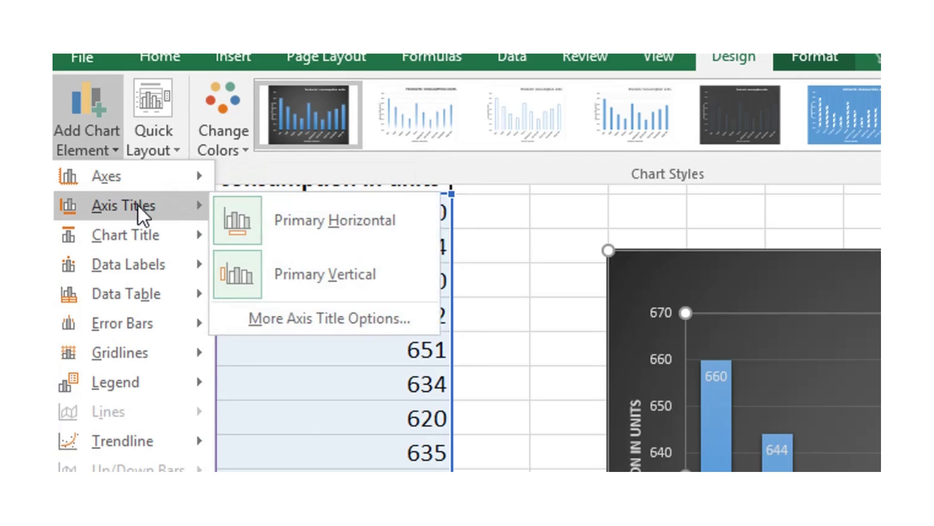
pyautogui.click(173, 150)
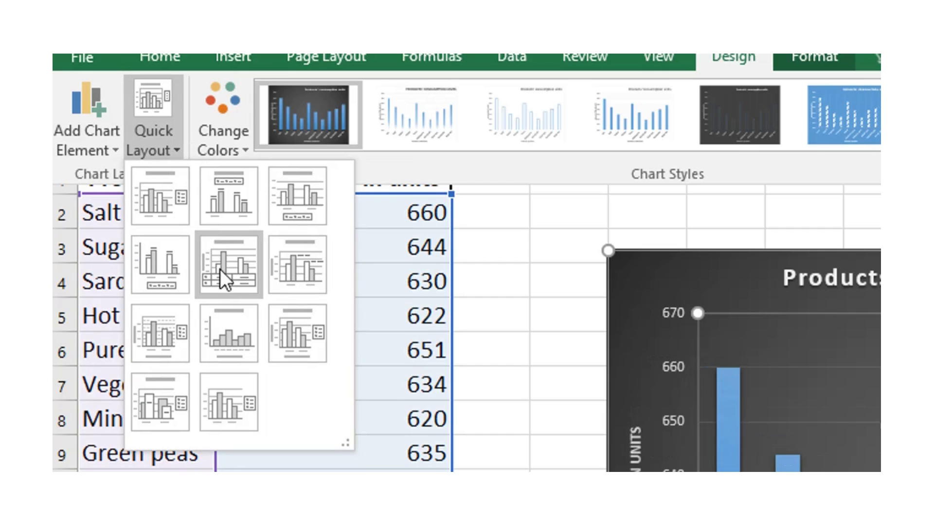
pyautogui.click(229, 263)
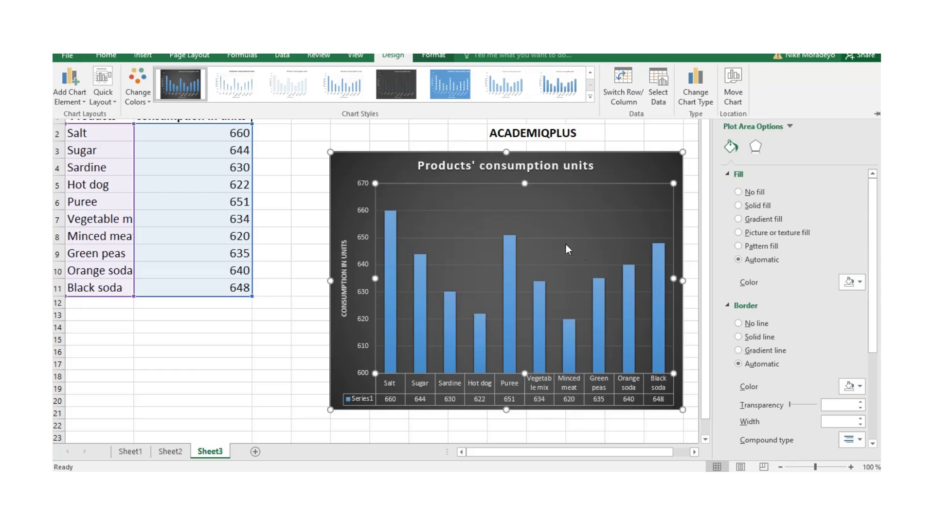
# - Add a linear trendline to the chart
pyautogui.click(83, 100)
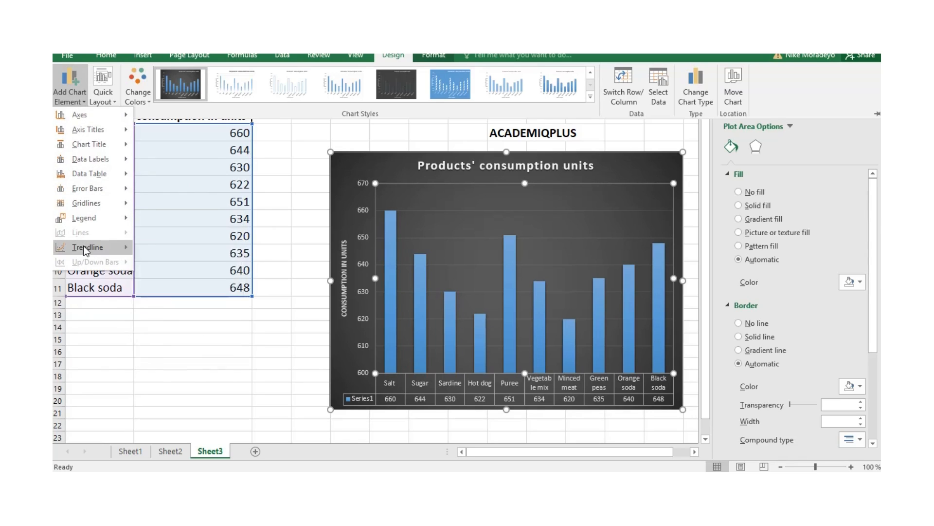
pyautogui.moveTo(83, 247)
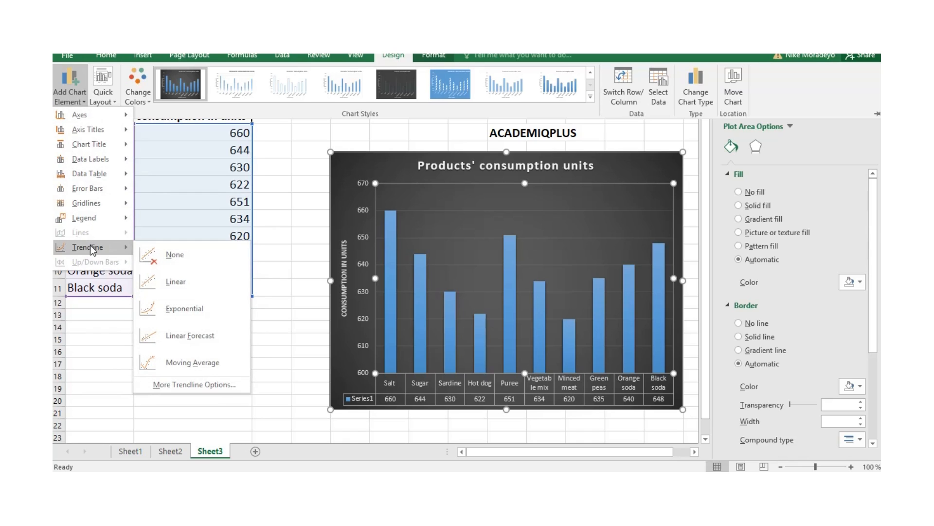
pyautogui.click(173, 282)
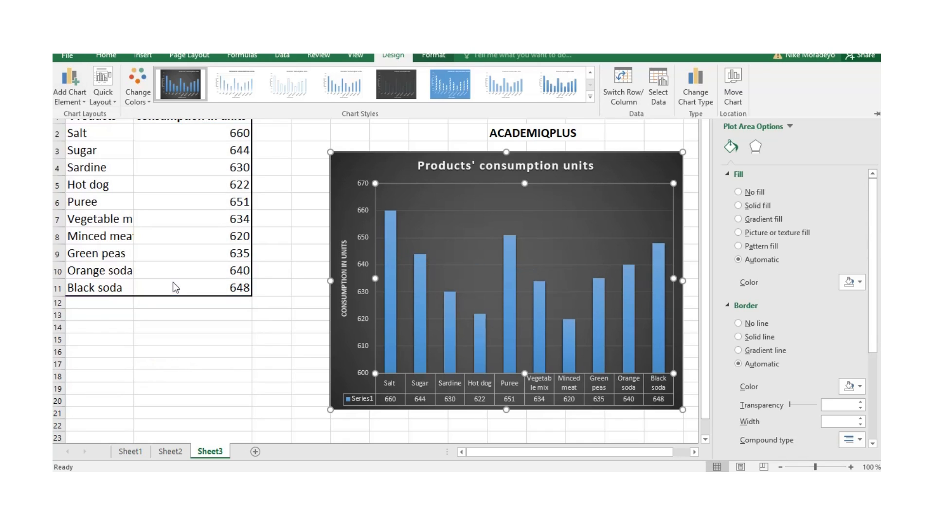
# - Display the shadow and glow settings in the plot area's effects options
pyautogui.click(756, 146)
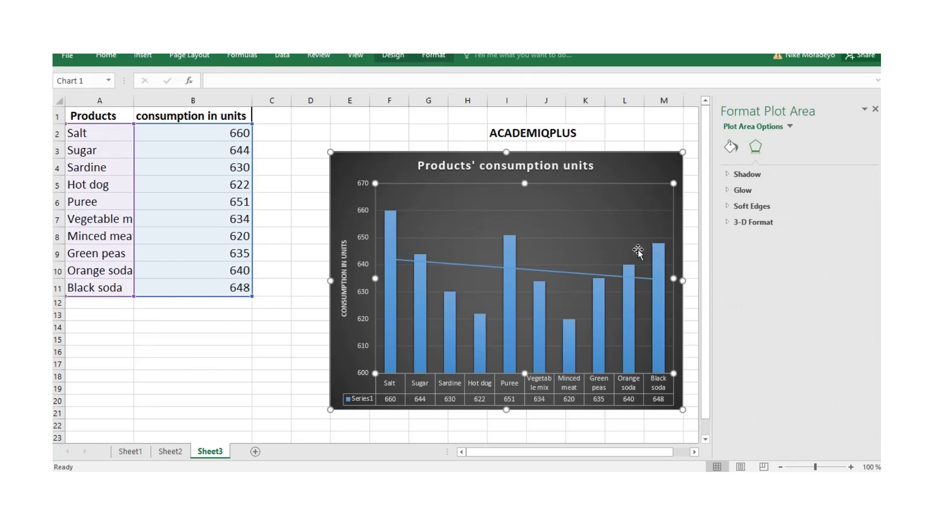
pyautogui.click(746, 174)
pyautogui.click(743, 317)
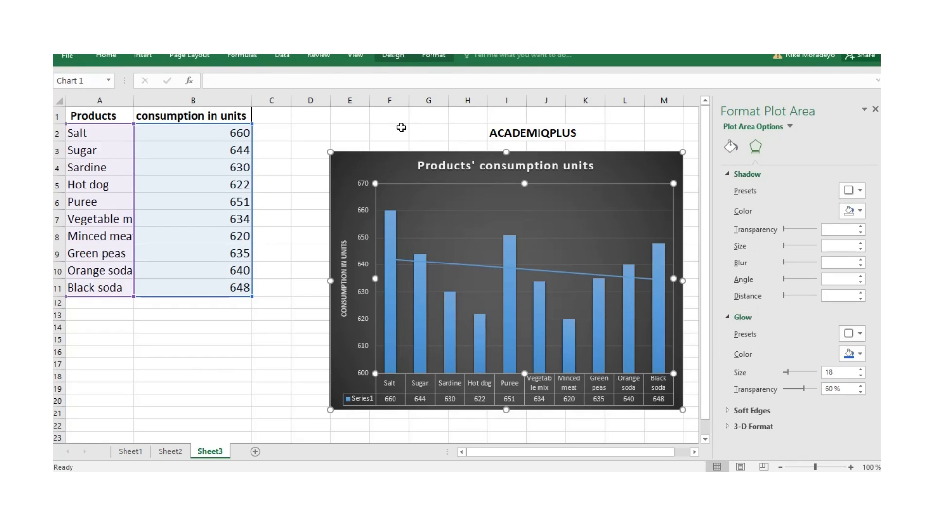
# - Try a pale orange theme color as the fill of the chart's data table
pyautogui.click(435, 55)
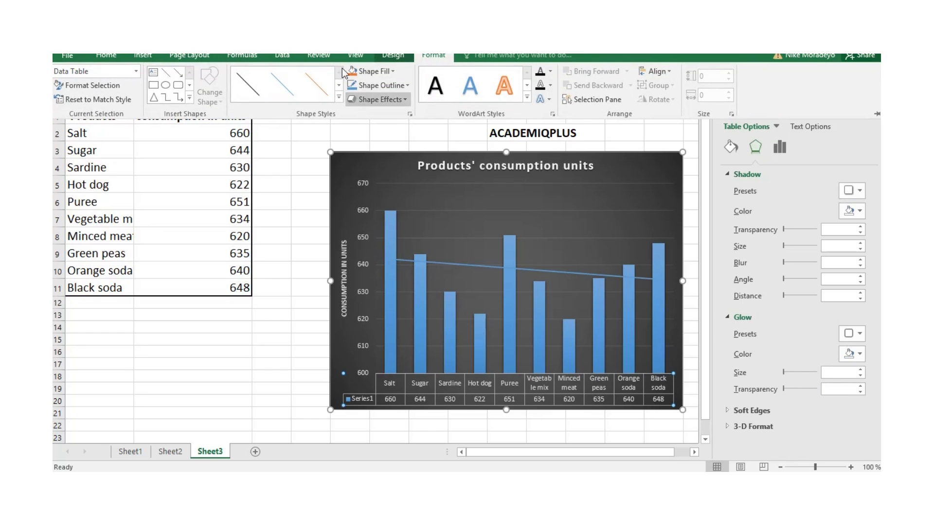
pyautogui.click(393, 71)
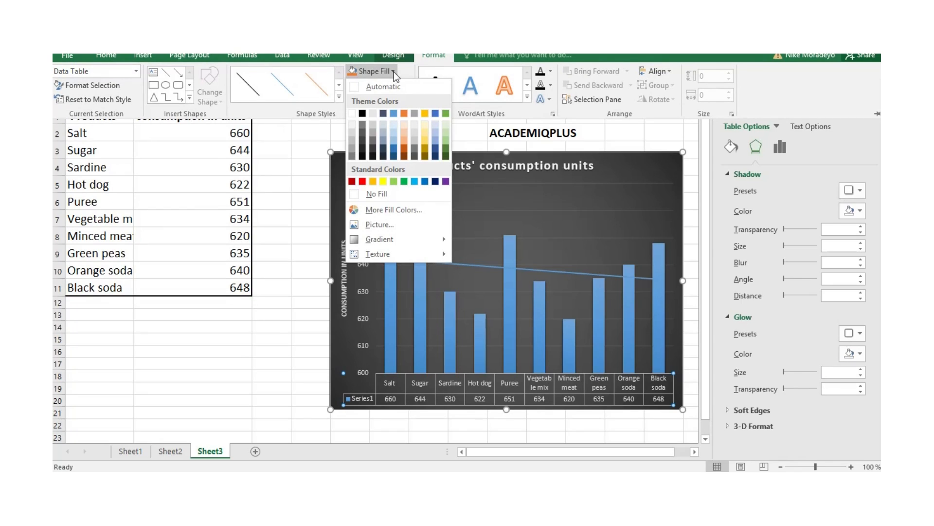
pyautogui.click(403, 126)
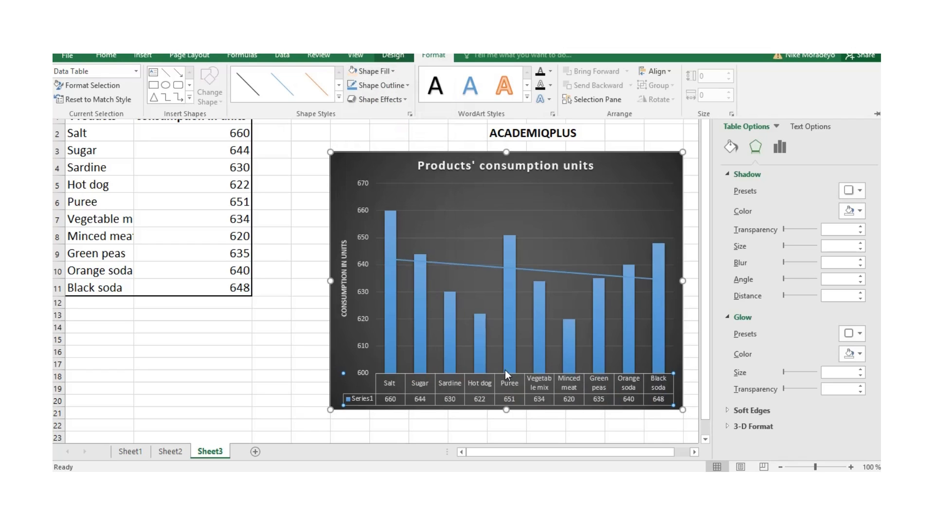
pyautogui.click(523, 284)
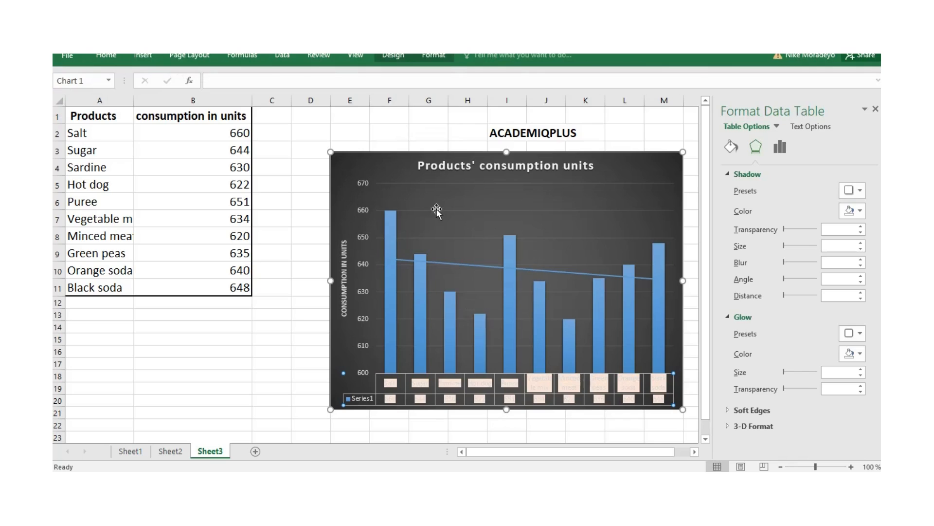
# - Fill the chart's data table with standard red
pyautogui.click(434, 54)
pyautogui.click(375, 71)
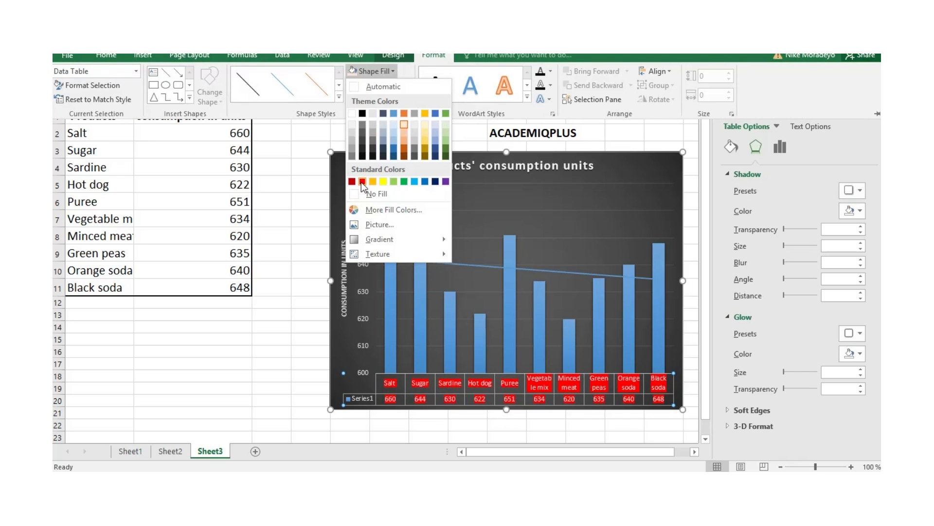
pyautogui.click(362, 182)
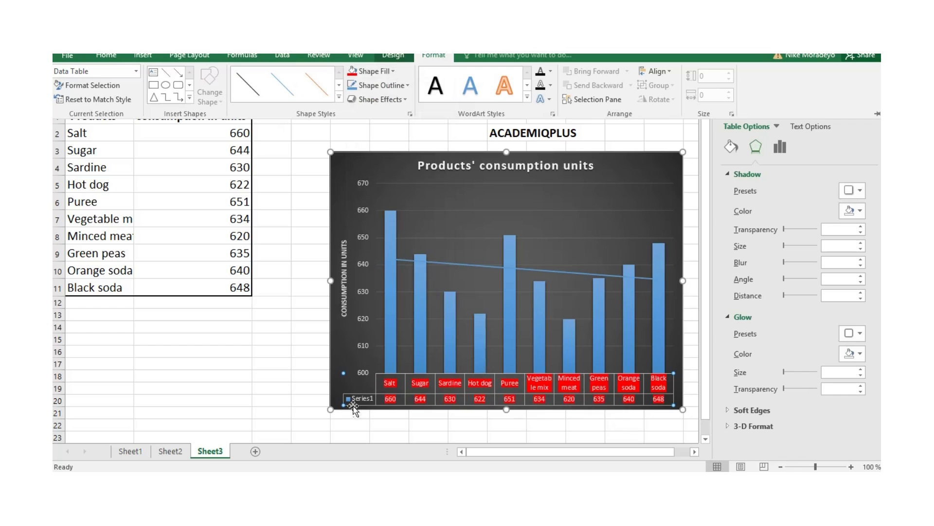
# - Select the vertical value axis and fill its labels with the same red
pyautogui.click(359, 186)
pyautogui.click(361, 183)
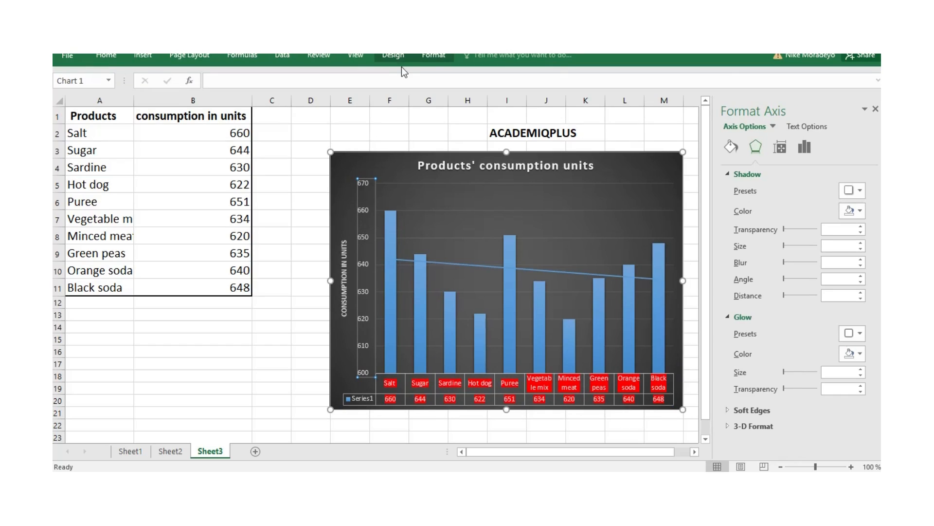
pyautogui.click(430, 55)
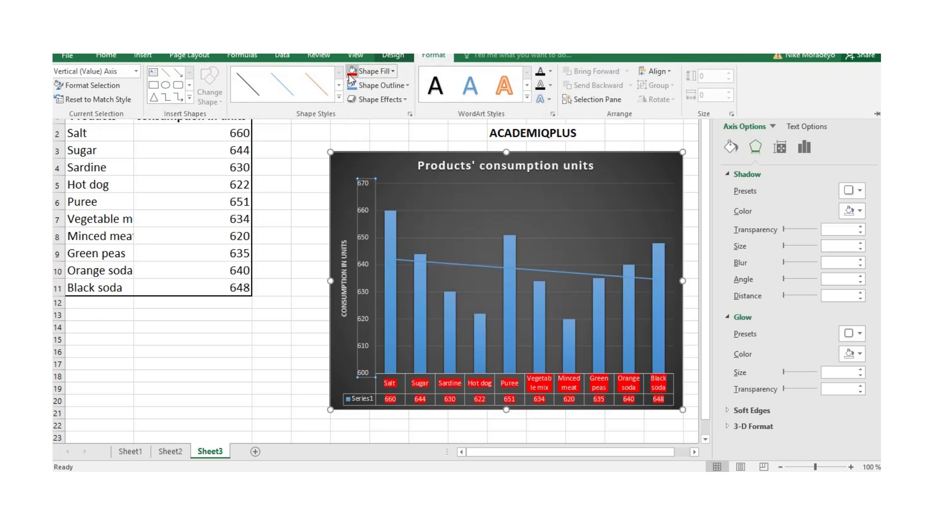
pyautogui.click(352, 75)
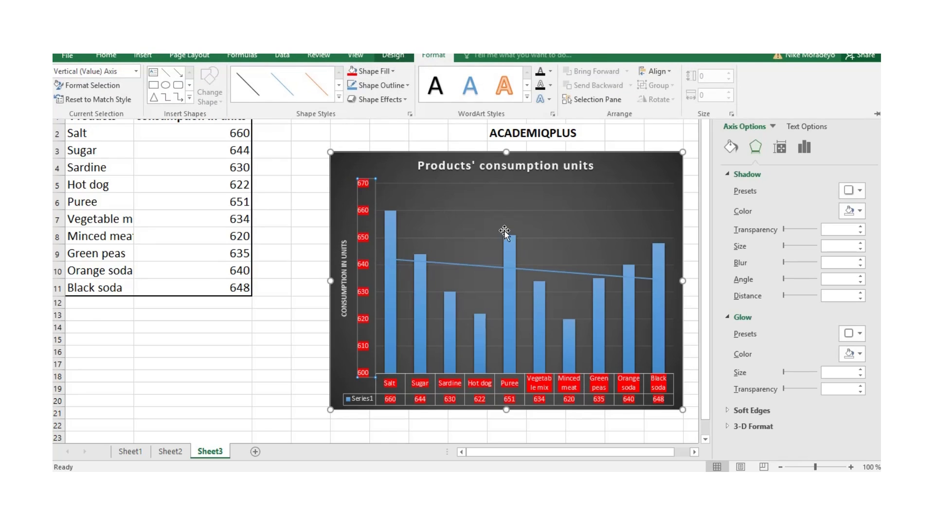
# - Try standard yellow as the background fill of the chart title
pyautogui.click(421, 166)
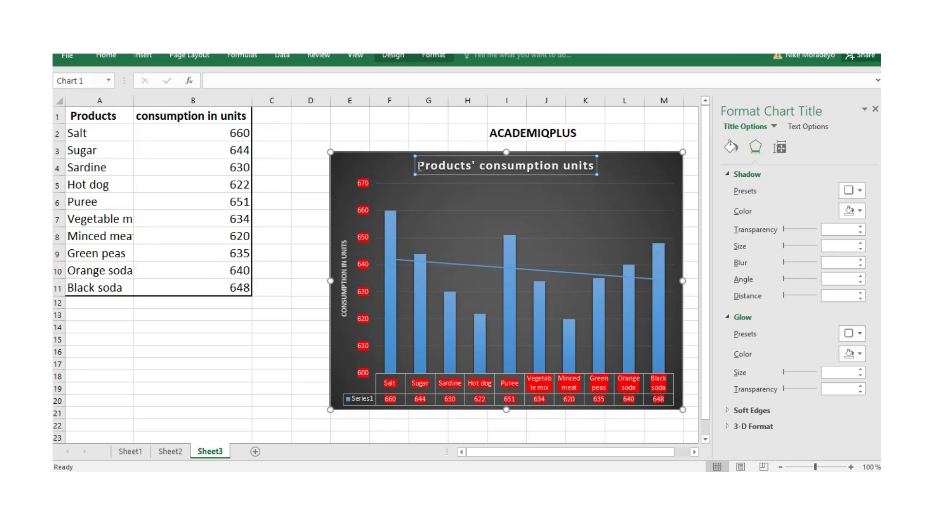
pyautogui.moveTo(418, 166); pyautogui.dragTo(595, 165)
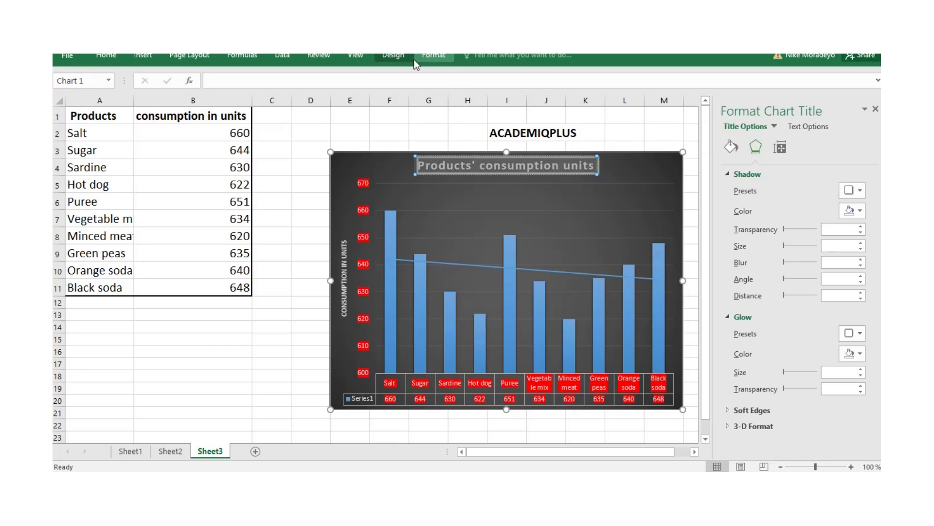
pyautogui.click(435, 57)
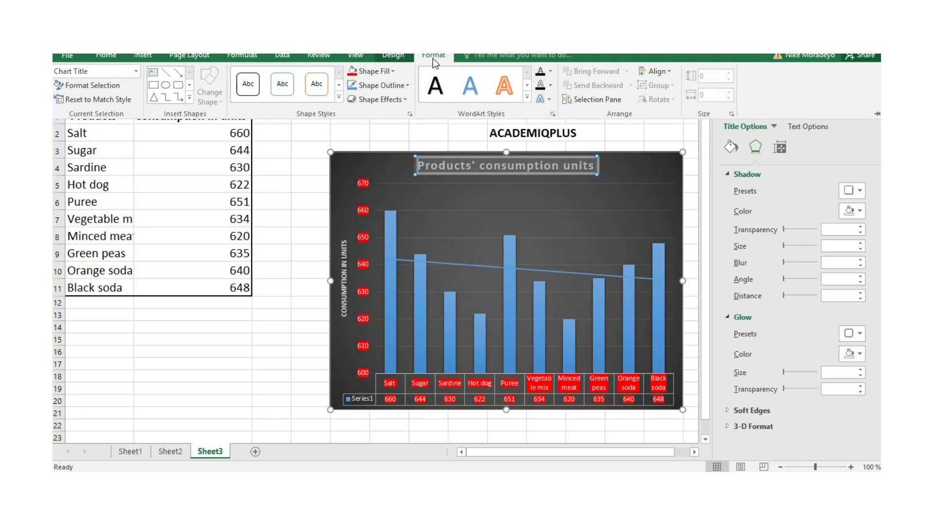
pyautogui.click(395, 70)
pyautogui.click(382, 181)
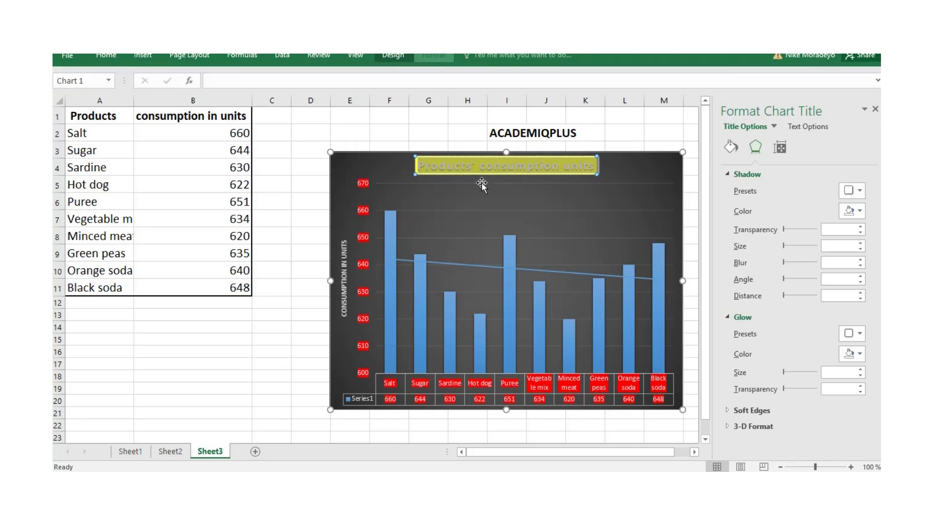
# - Fill the chart title's background with standard green
pyautogui.click(445, 57)
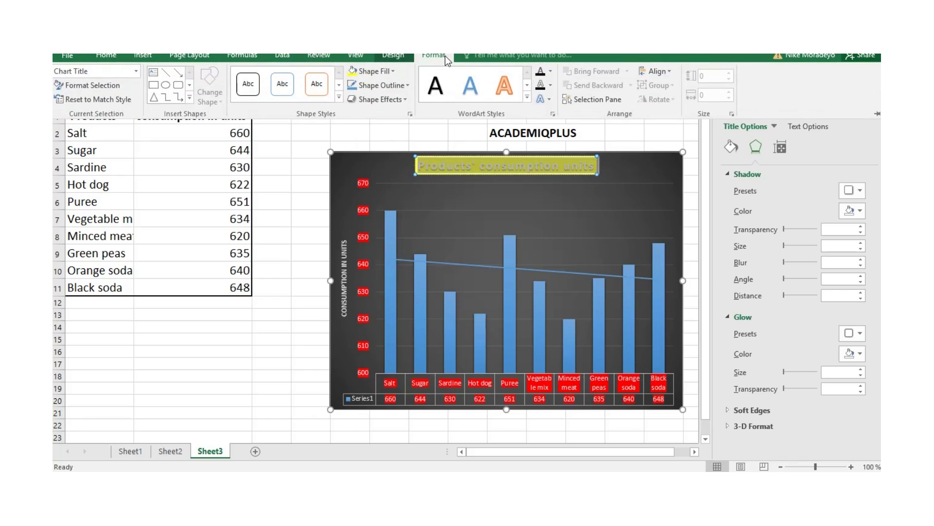
pyautogui.click(392, 71)
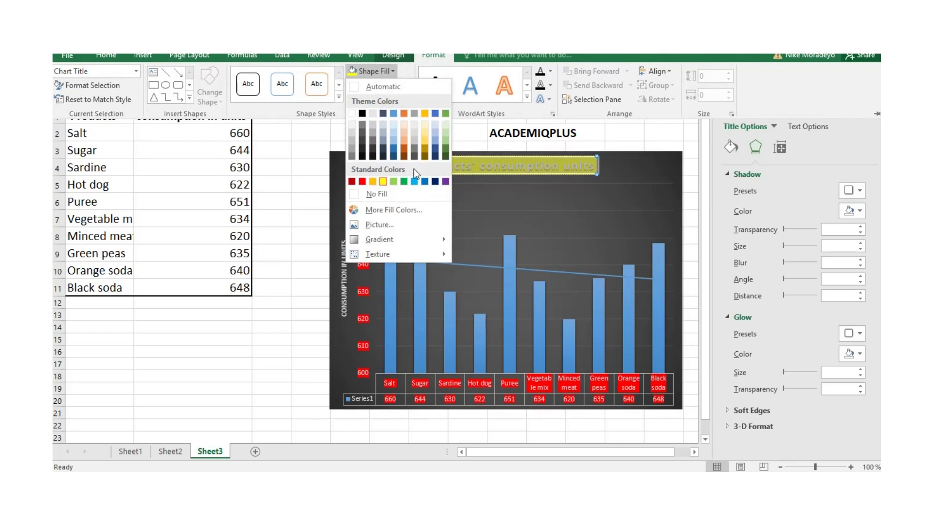
pyautogui.click(404, 182)
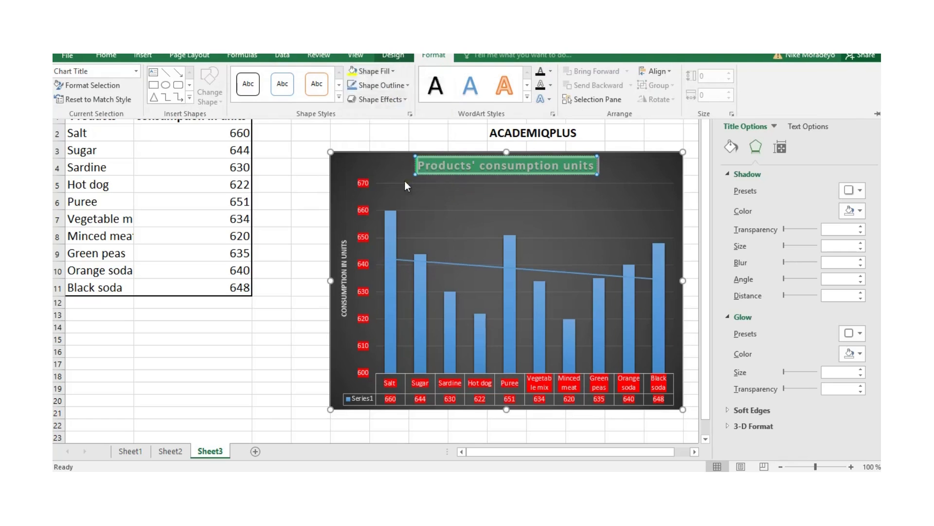
# - Set the outline color of the chart title box to standard purple
pyautogui.click(436, 168)
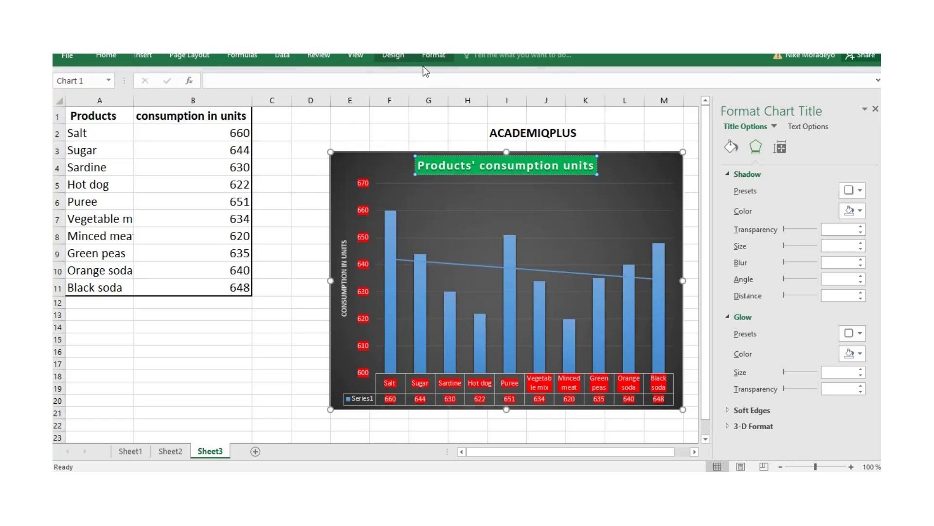
pyautogui.click(436, 59)
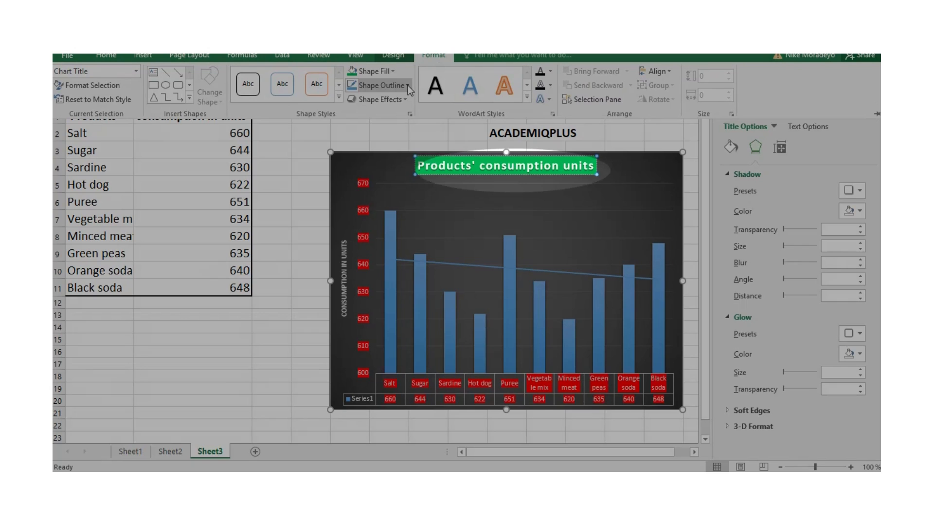
pyautogui.click(408, 86)
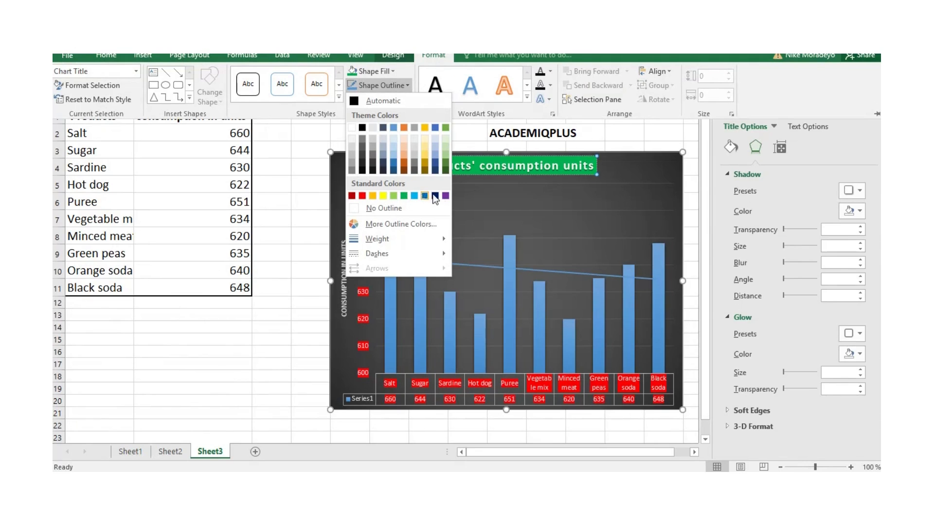
pyautogui.click(446, 195)
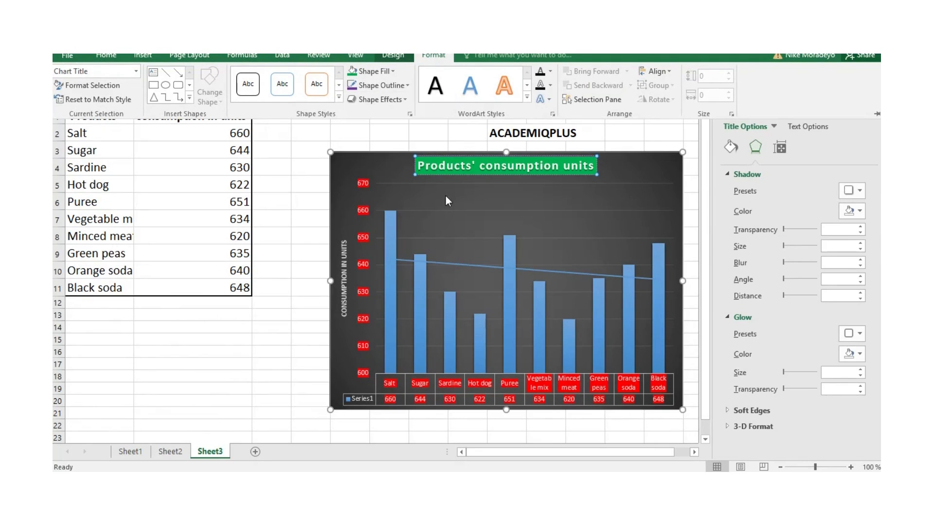
pyautogui.press('Escape')
# - Apply an inner shadow to the plot area with 50% transparency, blur 5, angle 270° and distance 4
pyautogui.click(544, 200)
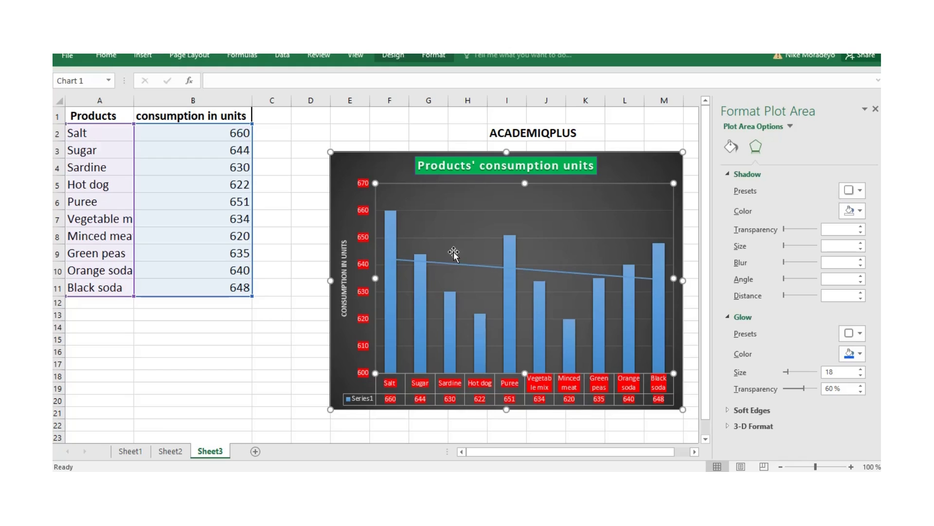
pyautogui.click(433, 55)
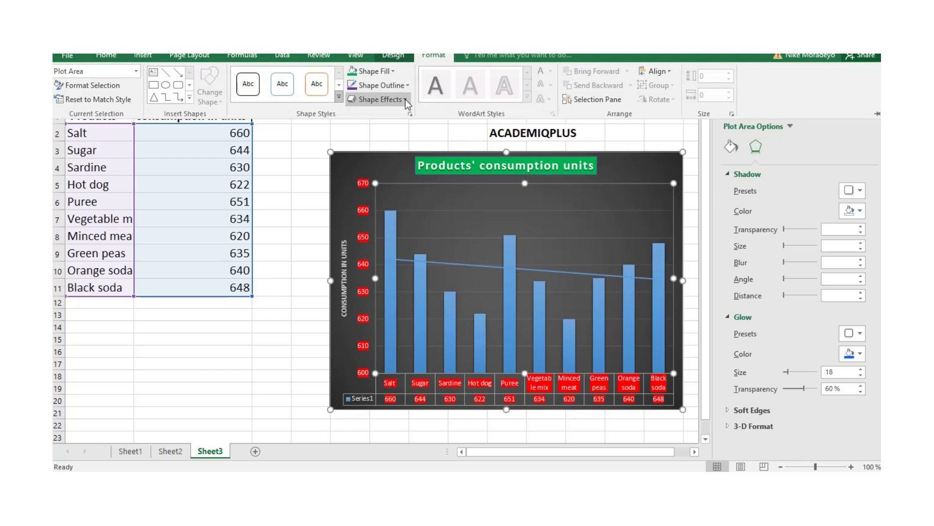
pyautogui.click(404, 100)
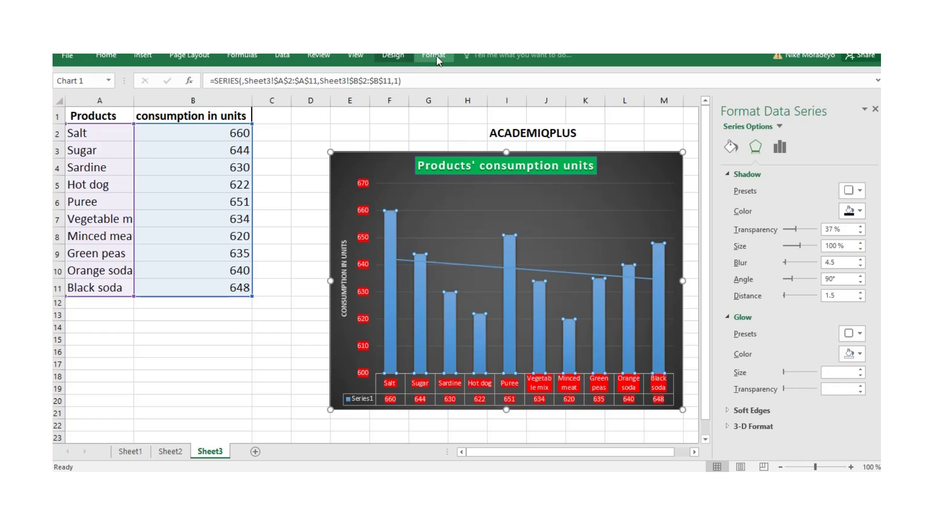
# - Apply a blue glow of size 18 with 60% transparency to the chart's column data series
pyautogui.click(437, 57)
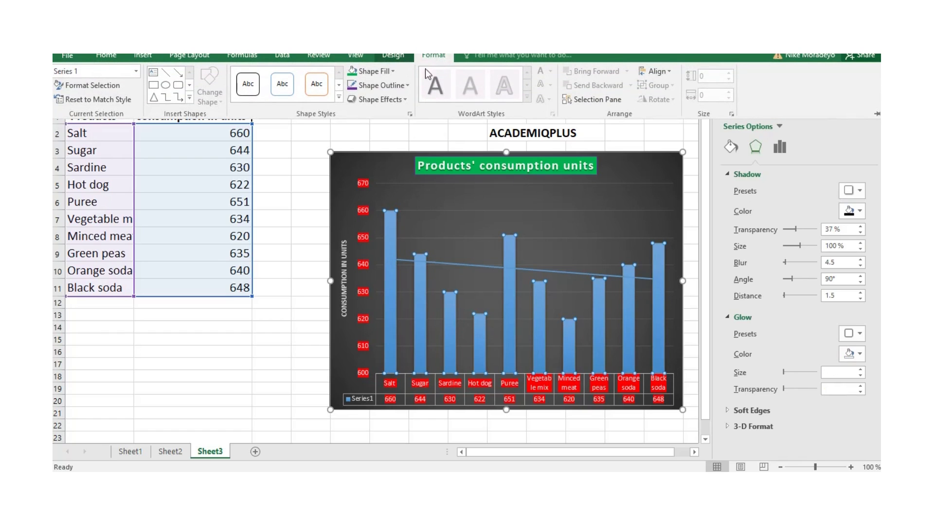
pyautogui.click(405, 99)
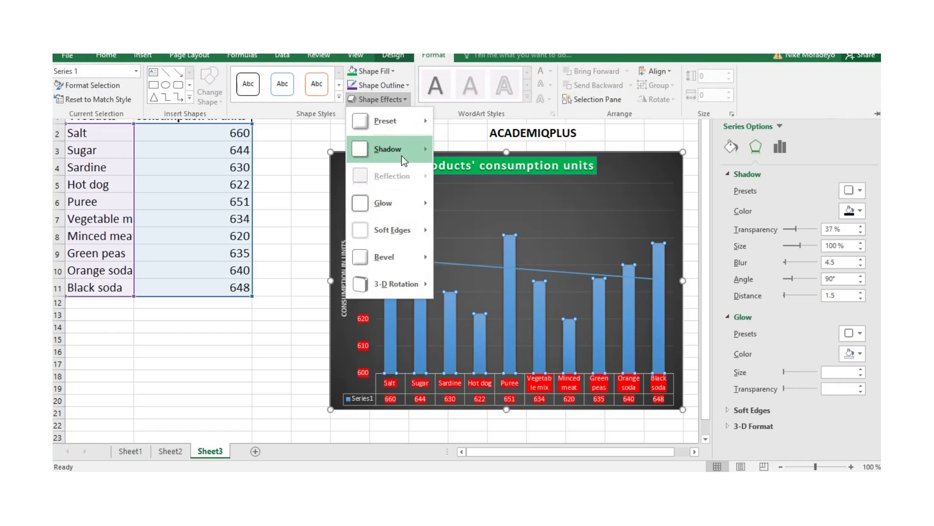
pyautogui.moveTo(398, 208)
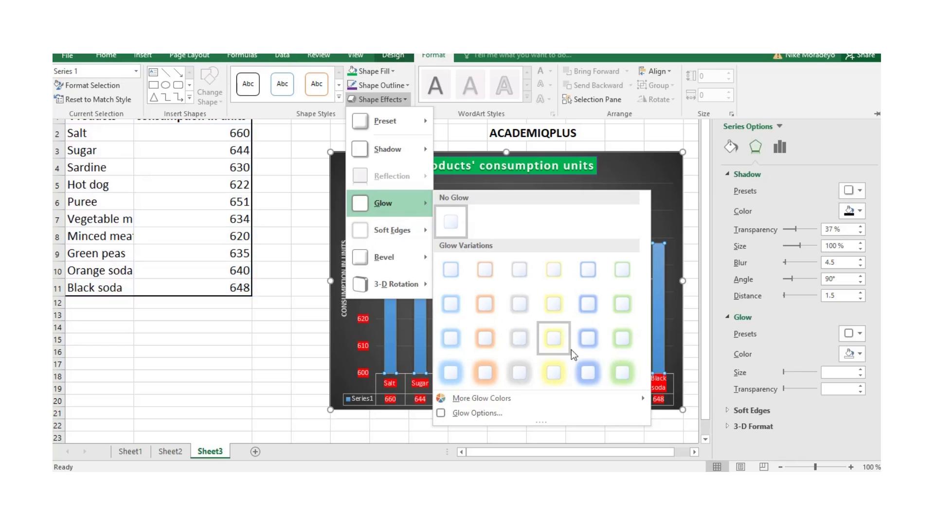
pyautogui.click(588, 372)
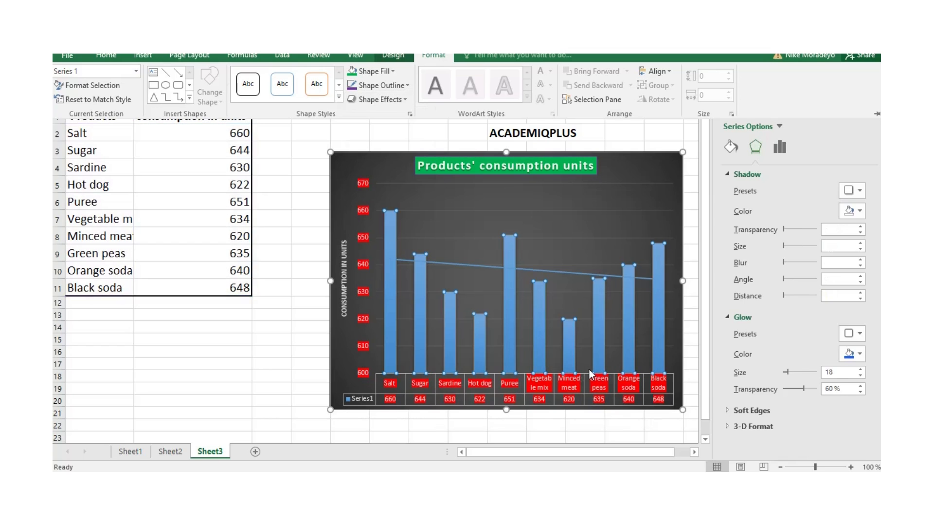
pyautogui.hotkey('ctrl', 'F1')
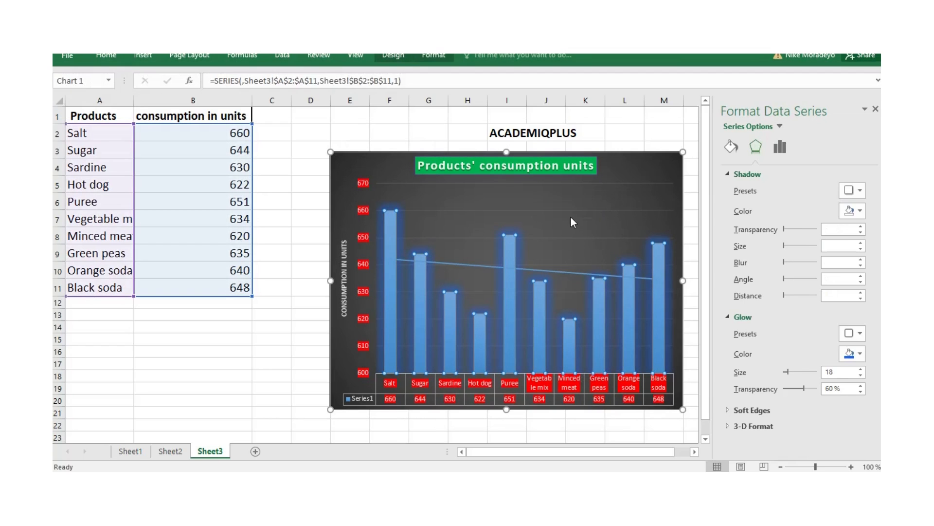
pyautogui.click(438, 210)
pyautogui.click(394, 56)
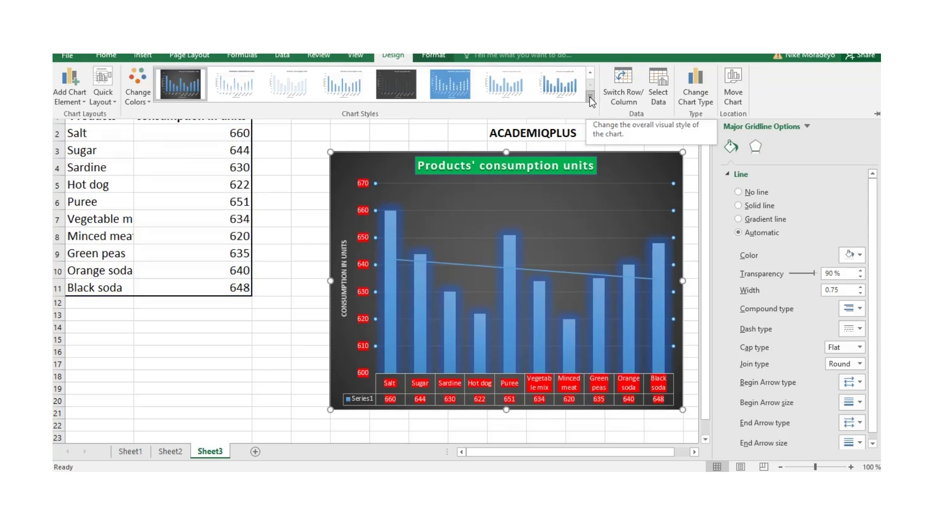
pyautogui.click(245, 374)
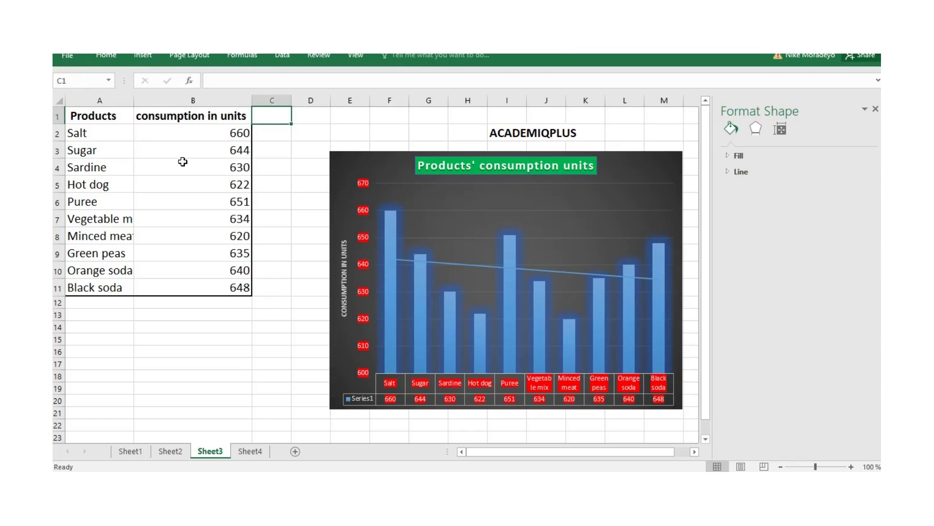
# - Insert a 3-D clustered column chart from A2:B11 and position it over the existing dark chart
pyautogui.moveTo(104, 137); pyautogui.dragTo(223, 279)
pyautogui.click(143, 57)
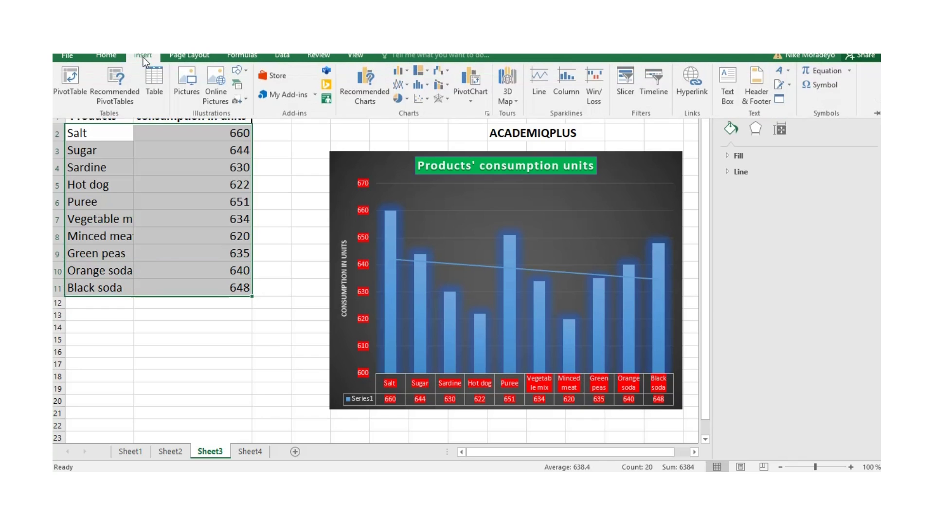
pyautogui.click(407, 72)
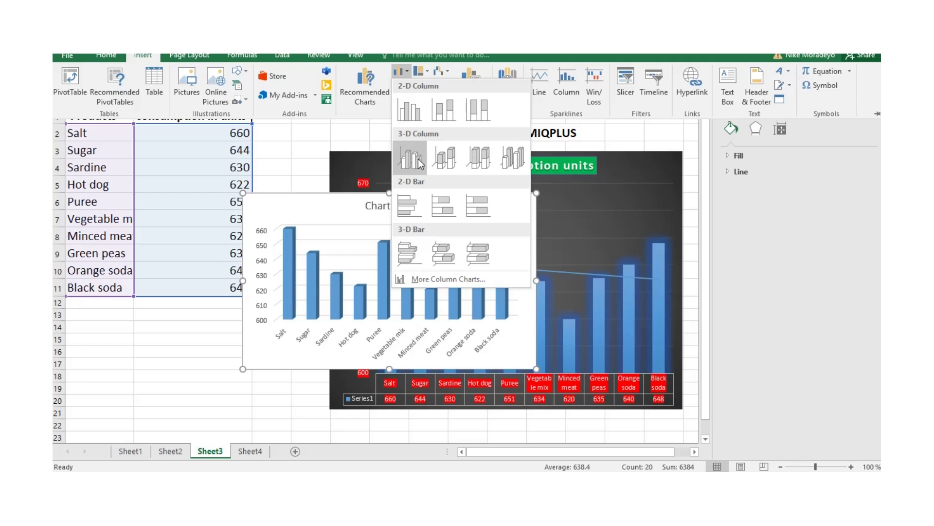
pyautogui.click(418, 164)
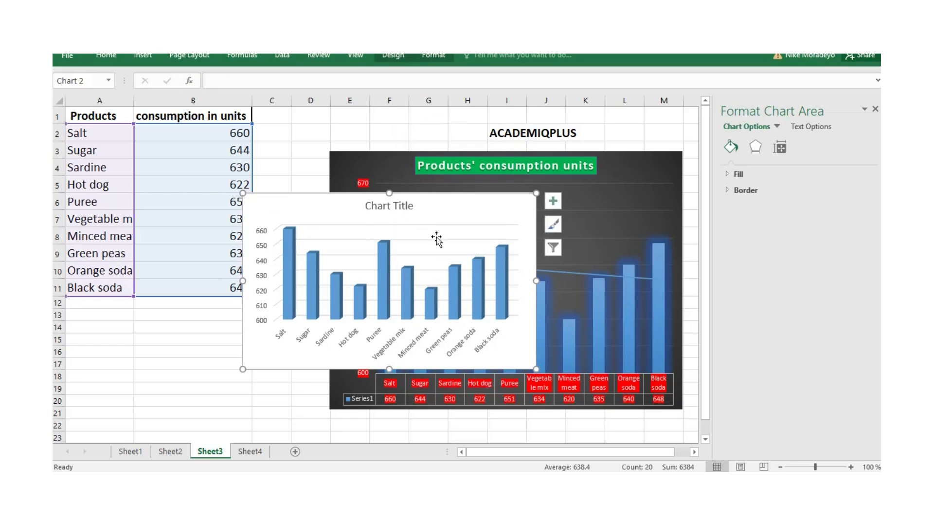
pyautogui.moveTo(427, 193); pyautogui.dragTo(520, 188)
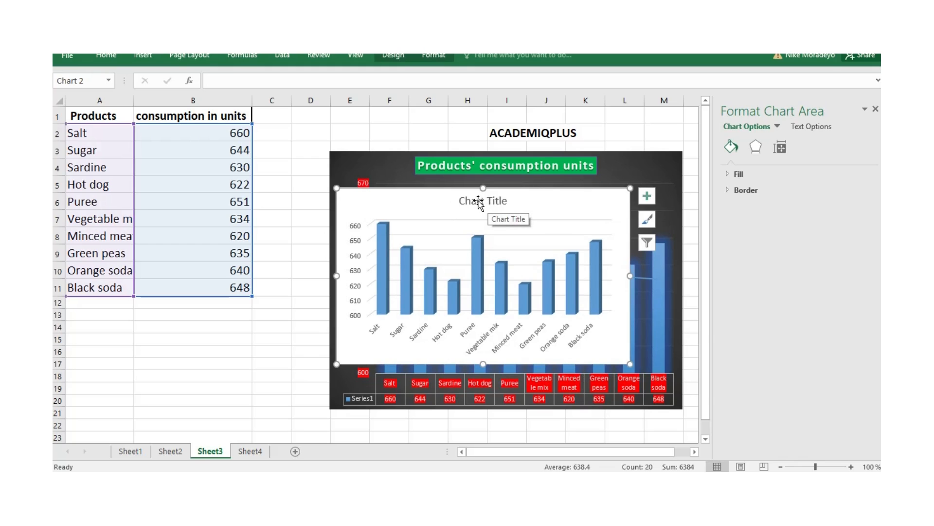
# - Set the title of the new 3-D column chart to "Product's consumption units"
pyautogui.click(476, 194)
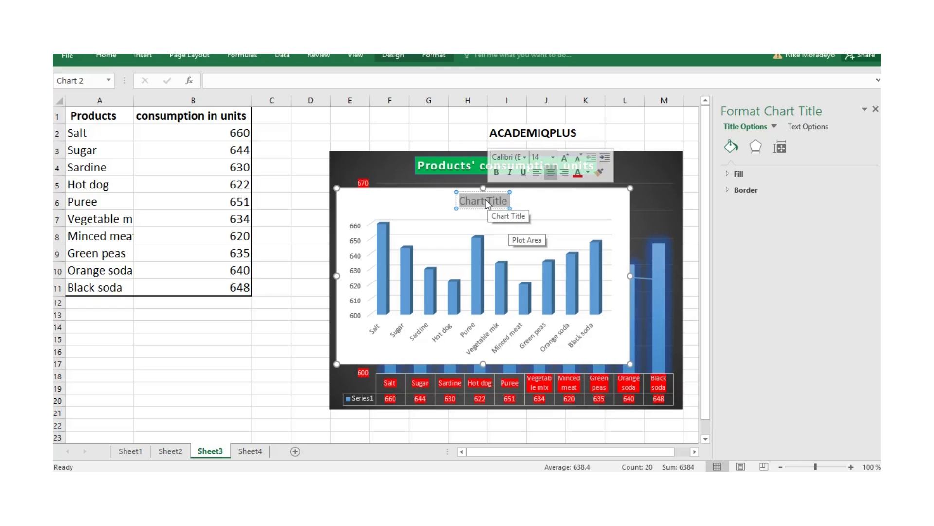
pyautogui.write('Product')
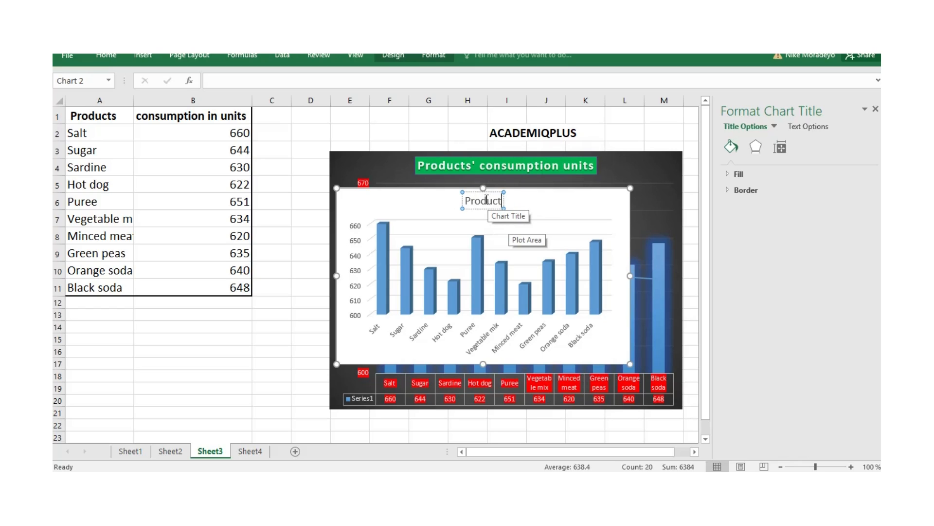
pyautogui.write("'s consumption units")
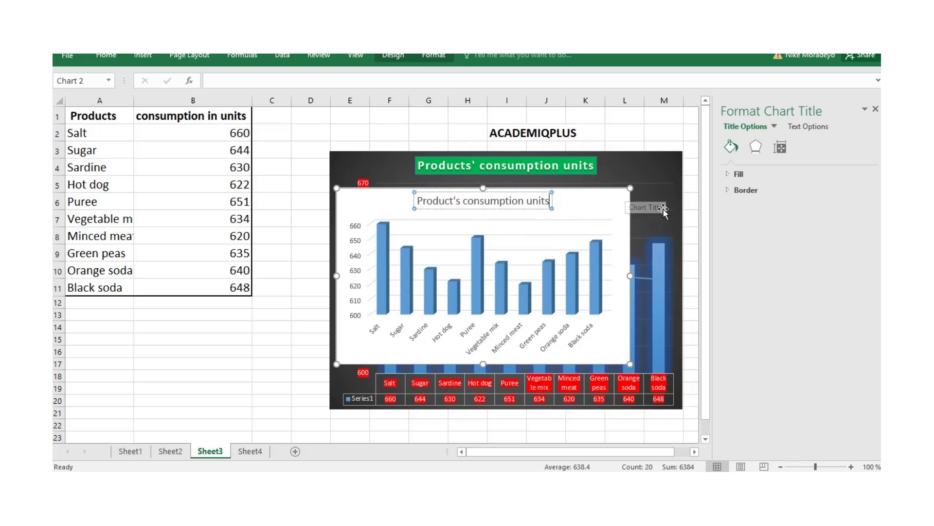
pyautogui.click(633, 194)
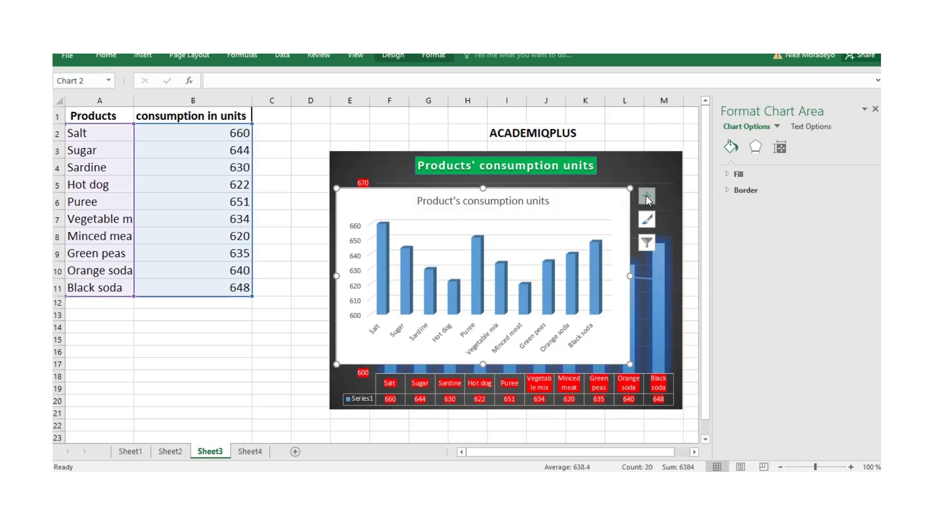
# - Add axis titles to the 3-D chart and name the vertical axis "Consumption in units"
pyautogui.click(647, 195)
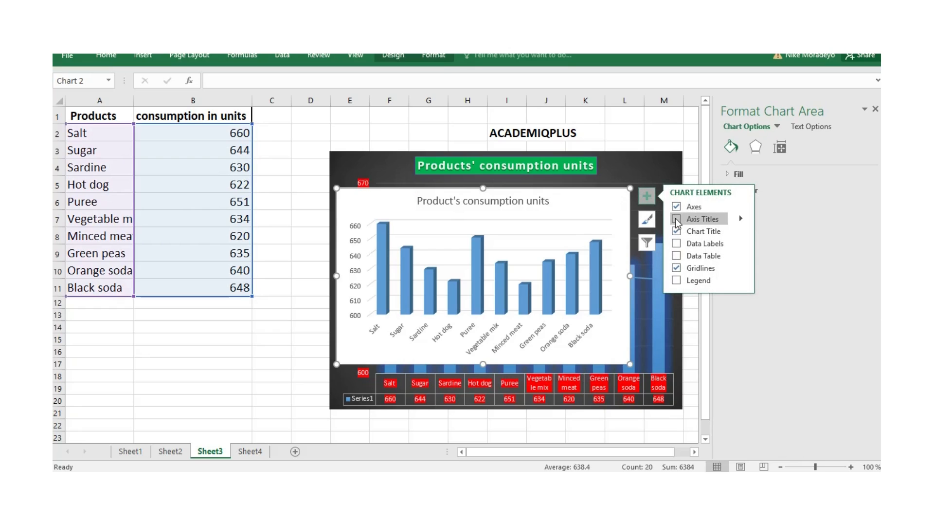
pyautogui.click(676, 219)
pyautogui.tripleClick(361, 265)
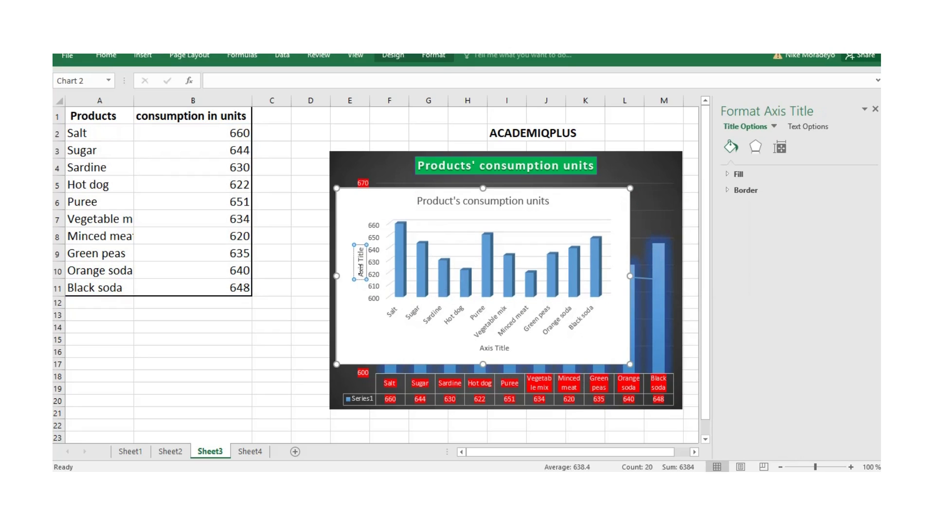
pyautogui.write('Consumption')
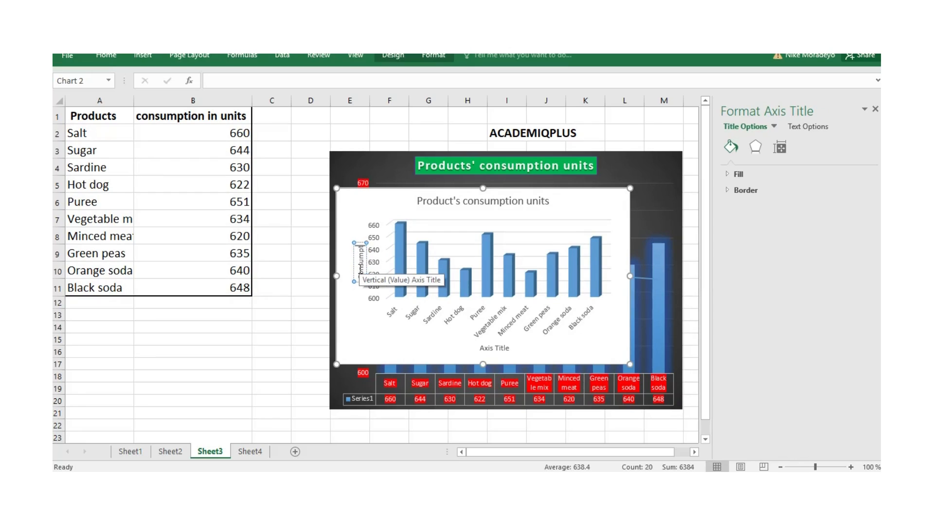
pyautogui.write(' in units')
# - Set the 3-D chart's horizontal axis title to "Different products"
pyautogui.click(490, 348)
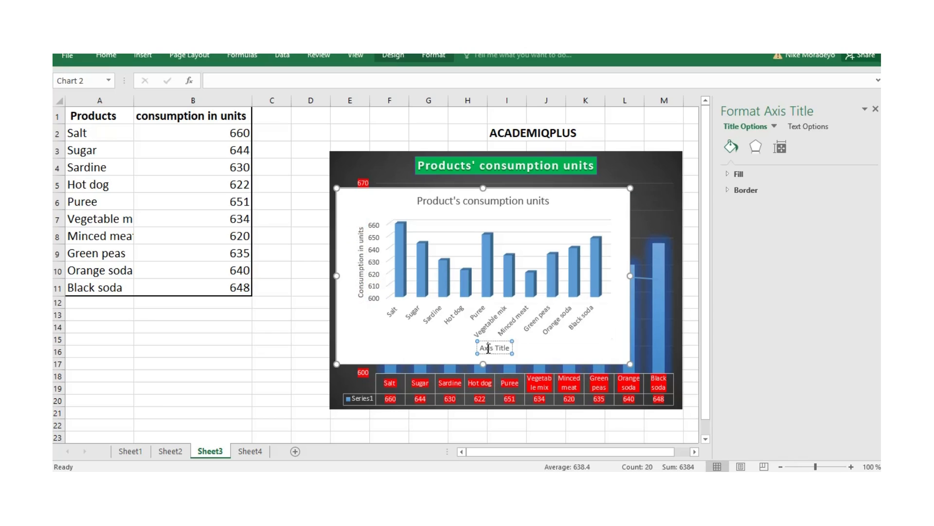
pyautogui.moveTo(481, 347); pyautogui.dragTo(507, 348)
pyautogui.write('Different products')
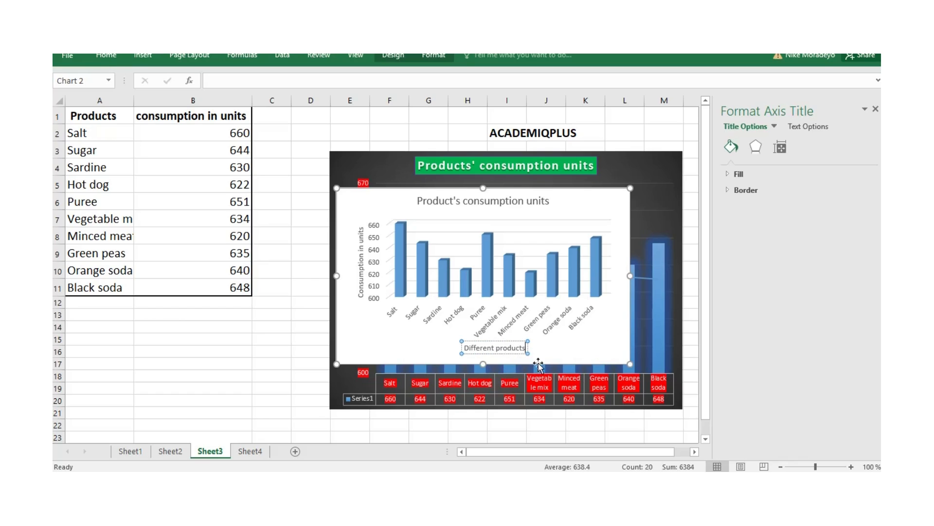
pyautogui.click(641, 211)
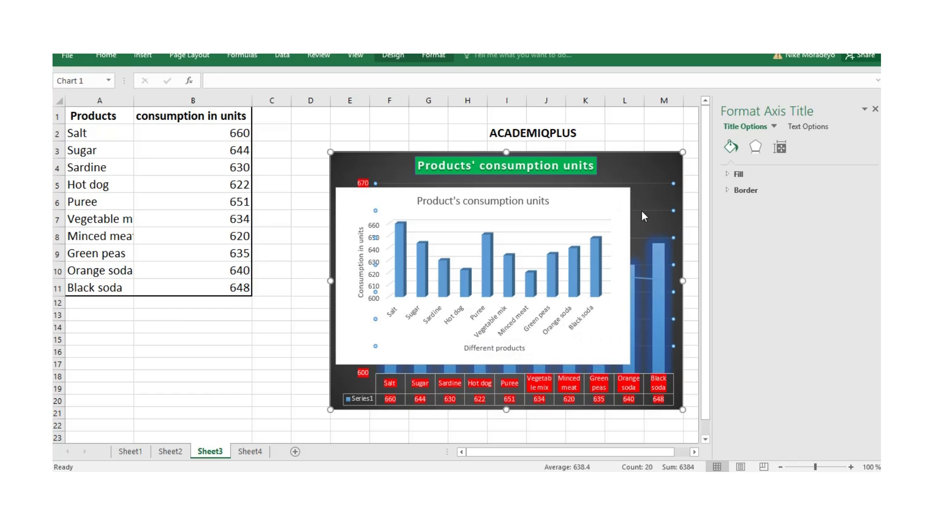
# - Apply the third chart style, with the light gray gradient background, to the 3-D column chart
pyautogui.click(469, 201)
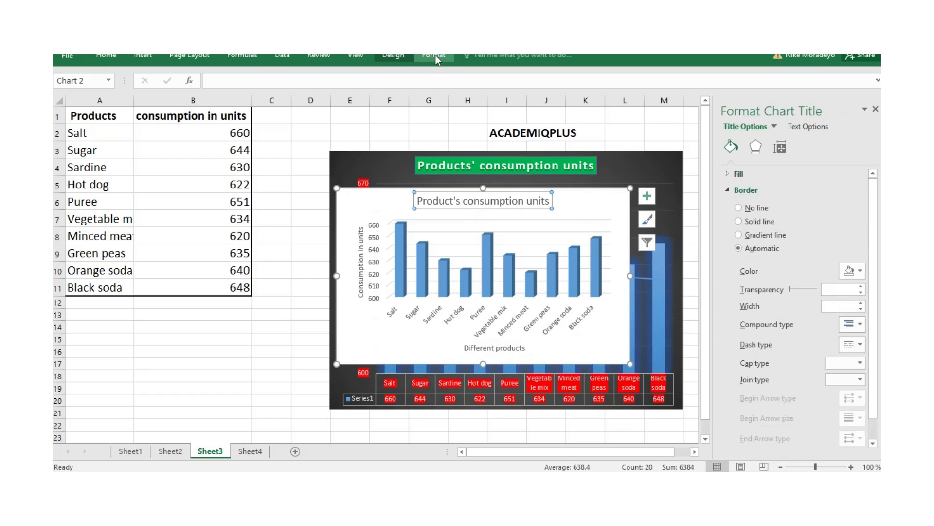
pyautogui.click(392, 57)
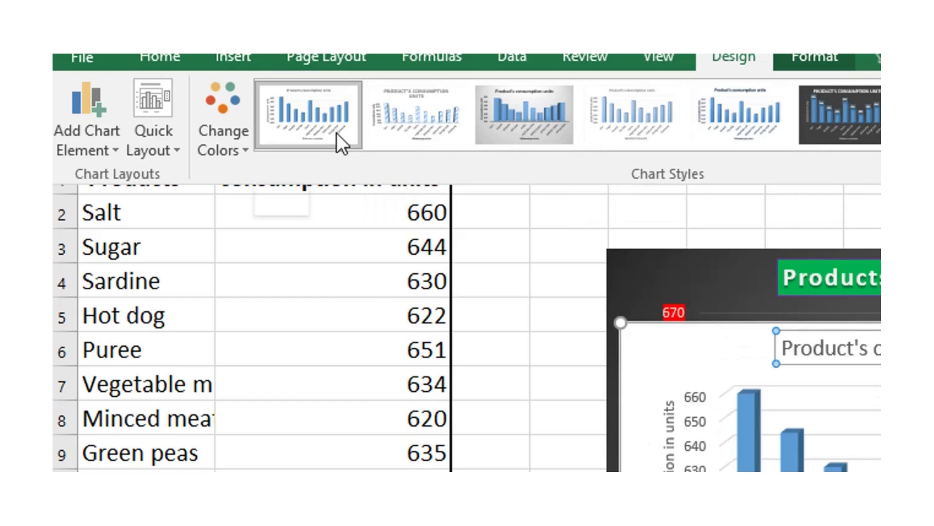
pyautogui.click(881, 142)
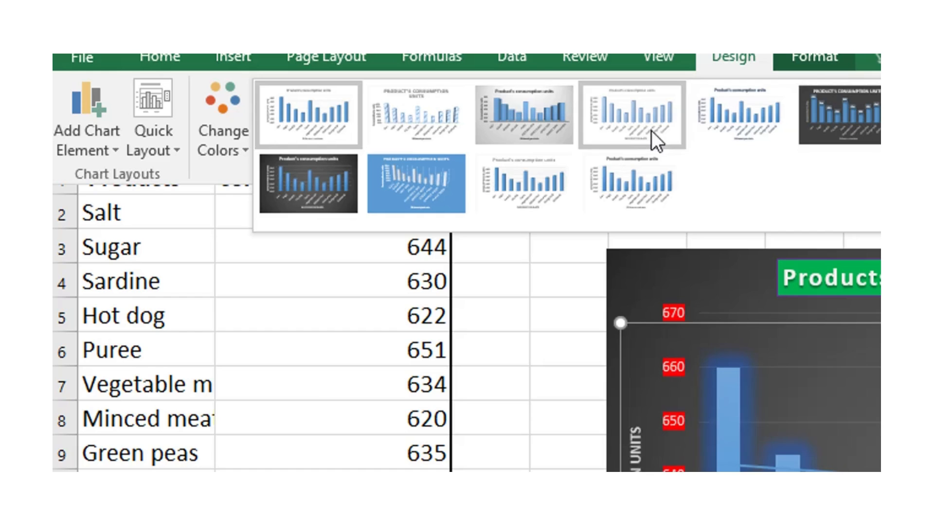
pyautogui.click(515, 127)
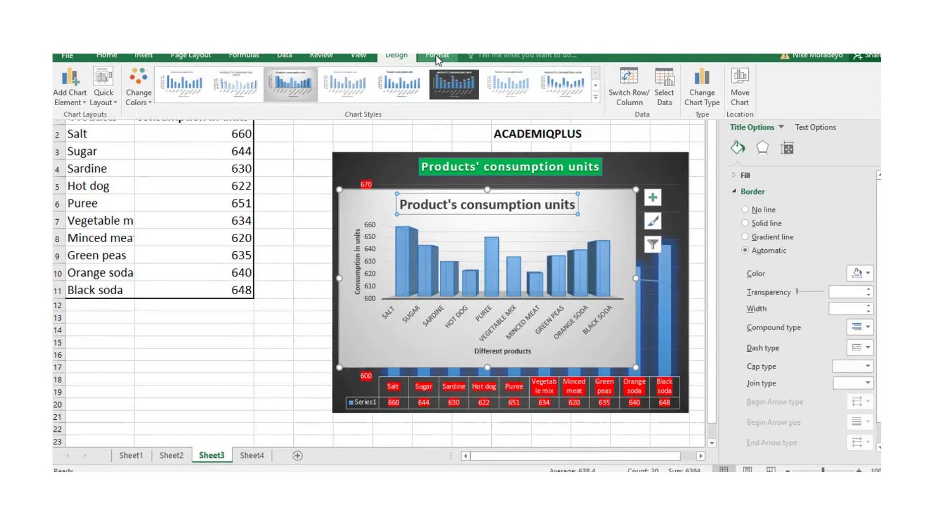
# - Set the outline of the 3-D chart's column data series to the gold theme color
pyautogui.click(434, 56)
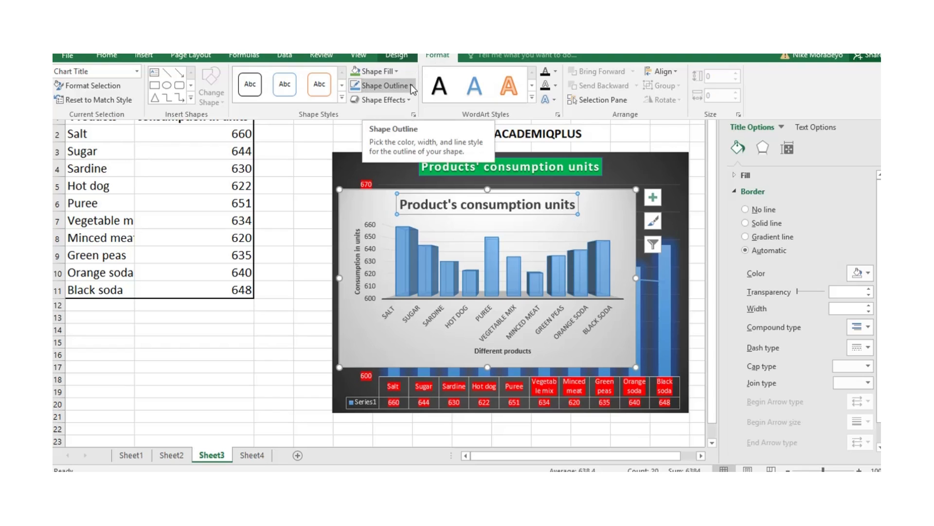
pyautogui.click(445, 253)
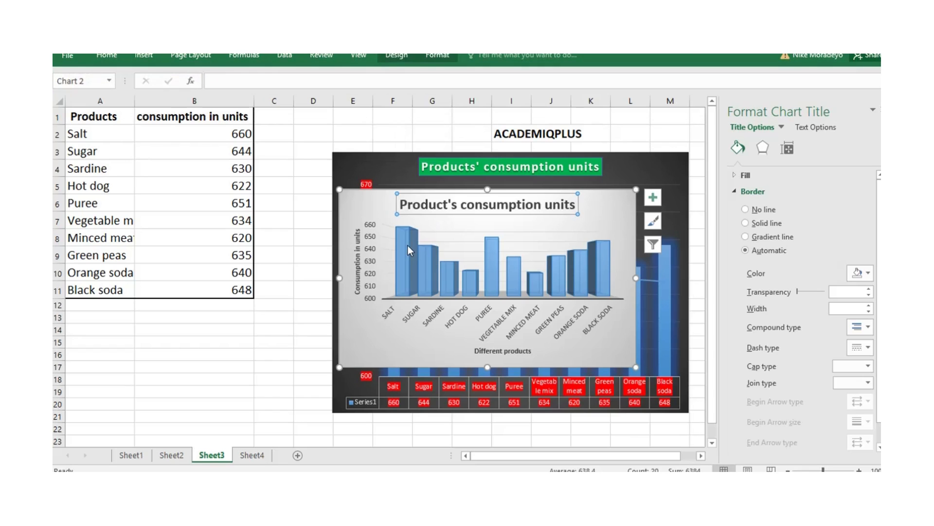
pyautogui.click(423, 249)
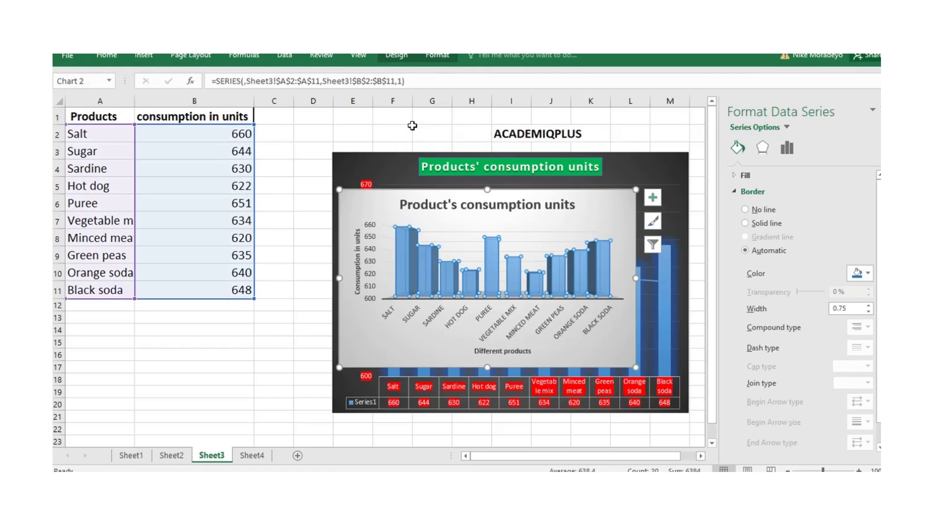
pyautogui.click(437, 56)
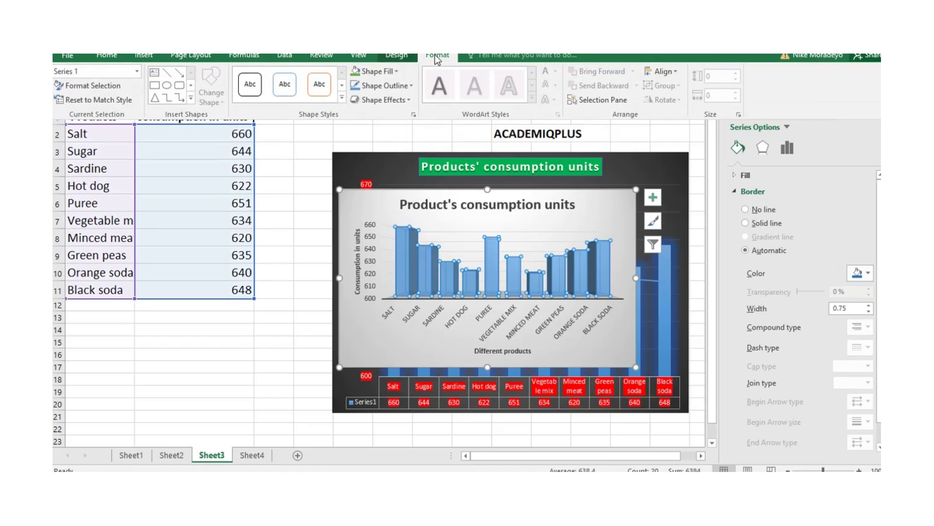
pyautogui.click(410, 86)
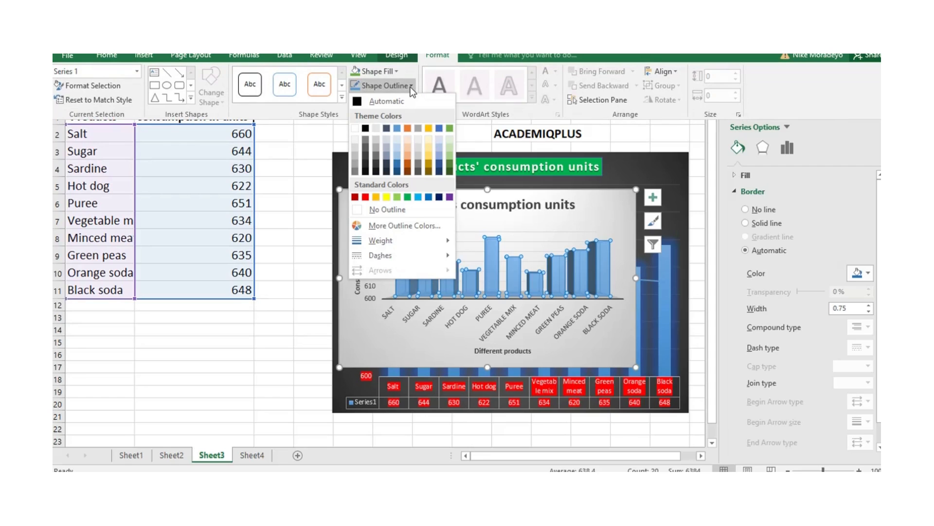
pyautogui.click(428, 128)
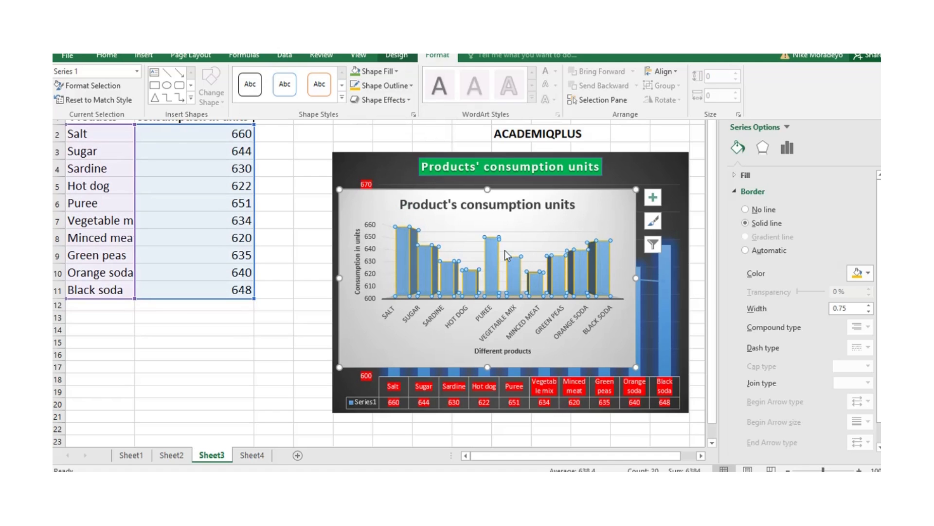
pyautogui.click(613, 208)
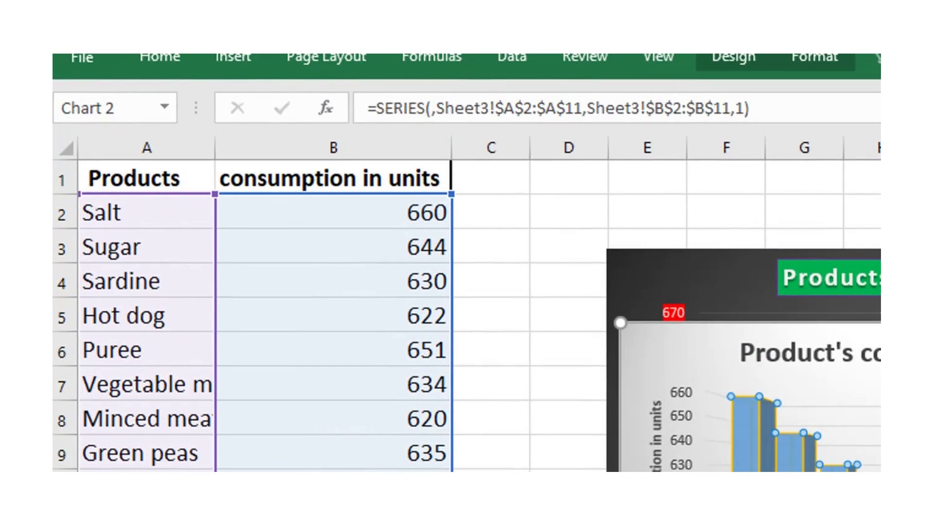
# - Fill the columns of the 3-D chart's data series with the standard purple color
pyautogui.click(746, 56)
pyautogui.click(804, 57)
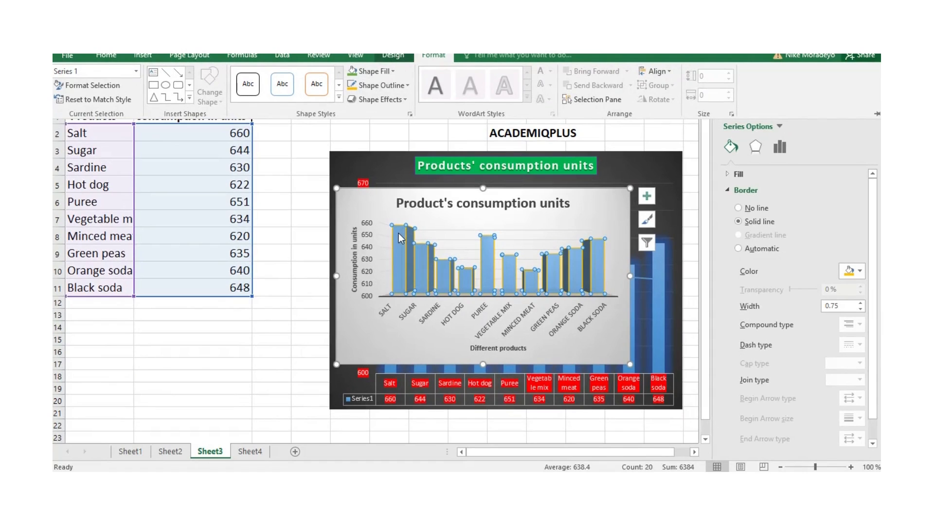
pyautogui.click(393, 71)
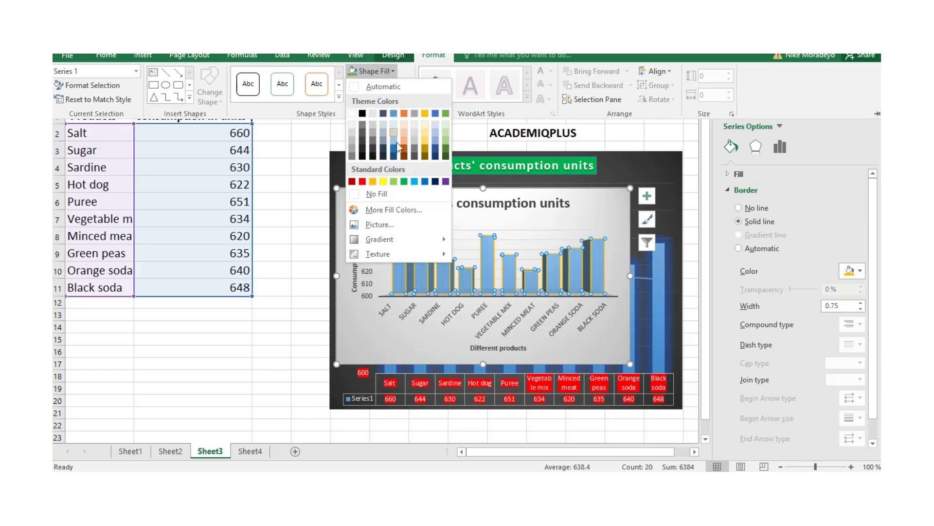
pyautogui.click(445, 183)
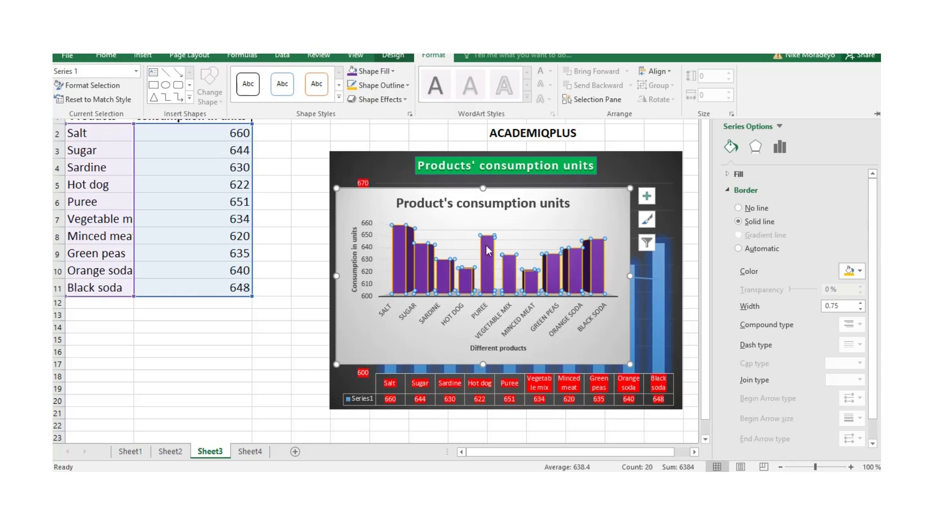
# - Apply the third shape effect preset in the first row of presets to the 3-D chart's column series
pyautogui.click(404, 98)
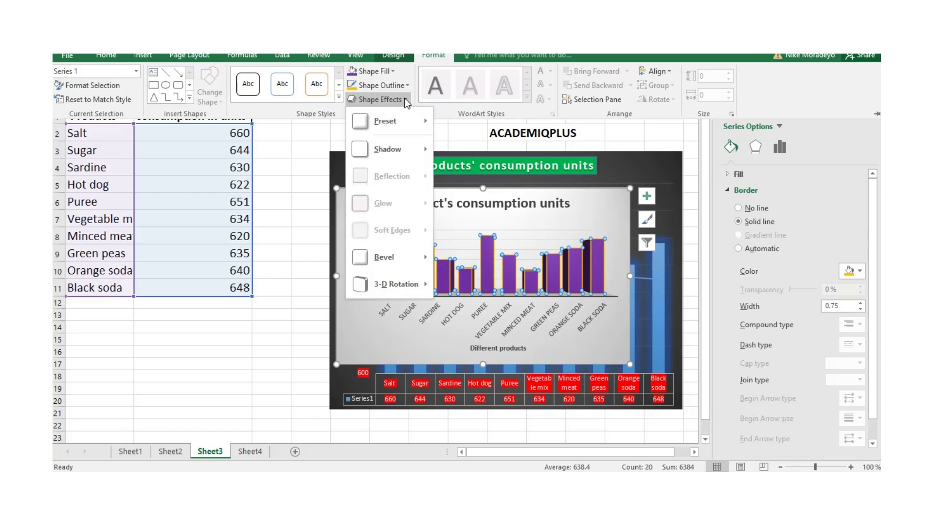
pyautogui.moveTo(408, 123)
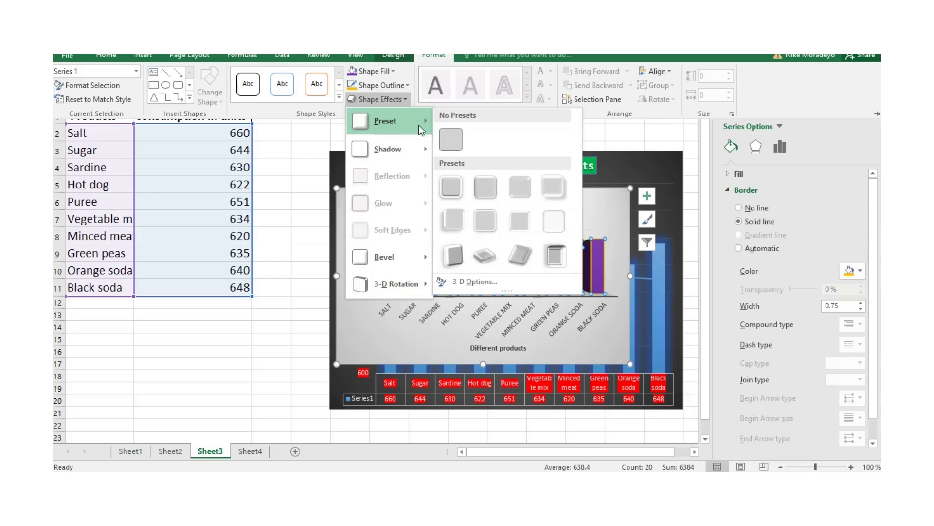
pyautogui.click(521, 193)
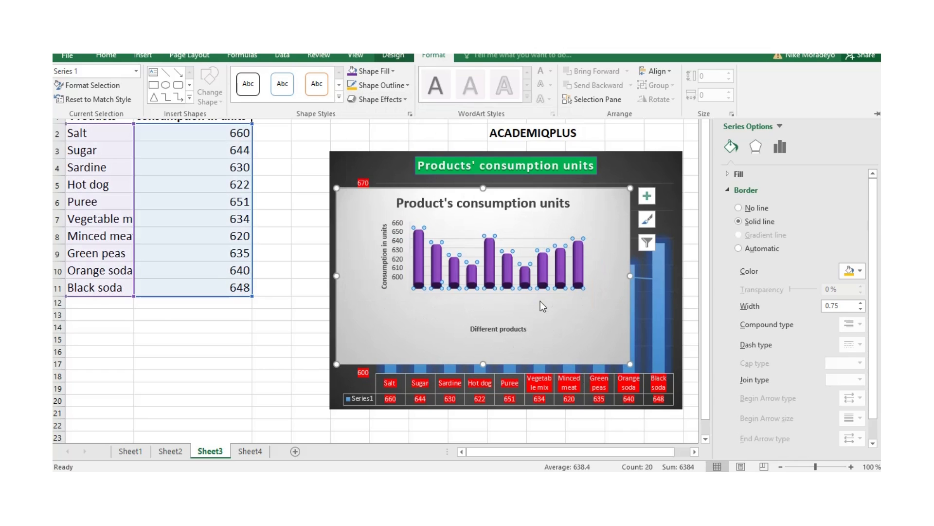
pyautogui.click(579, 321)
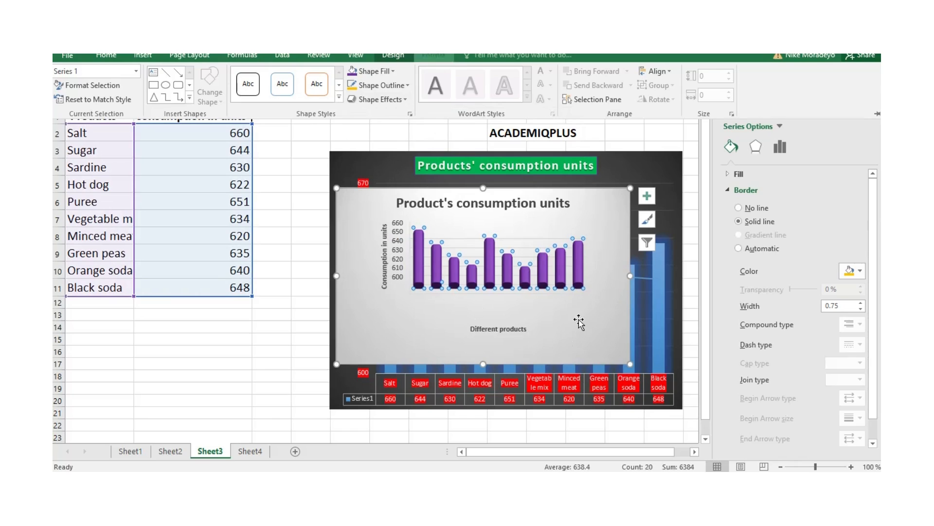
pyautogui.click(412, 322)
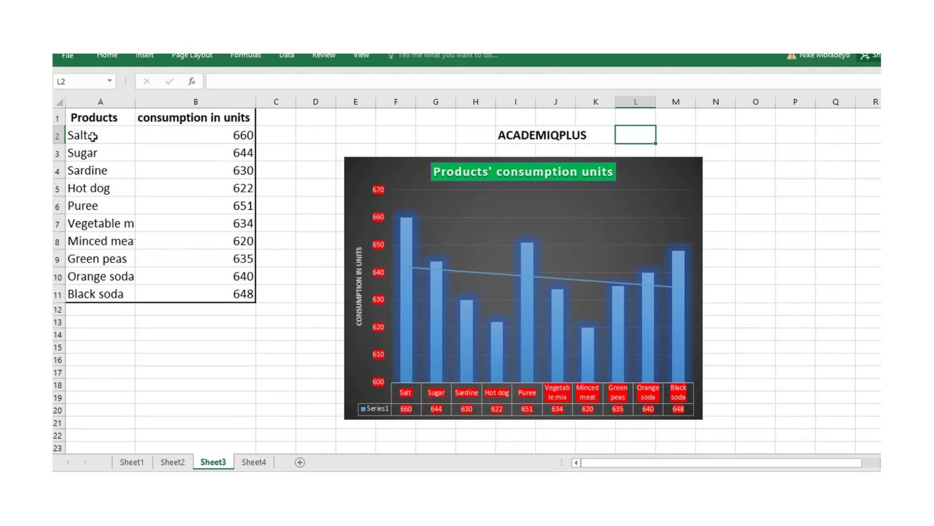
# - Insert a 2-D clustered bar chart from the product and consumption data in A2:B11
pyautogui.click(129, 137)
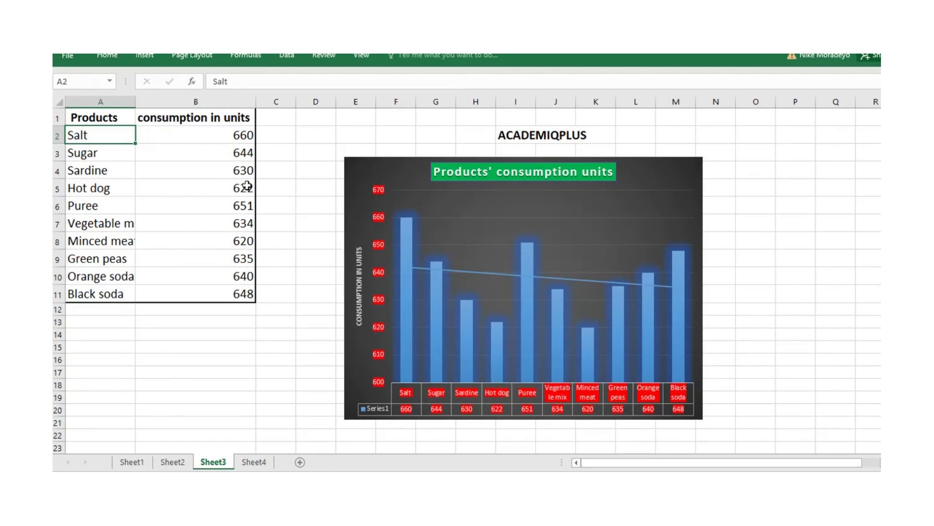
pyautogui.keyDown('shift'); pyautogui.click(243, 294); pyautogui.keyUp('shift')
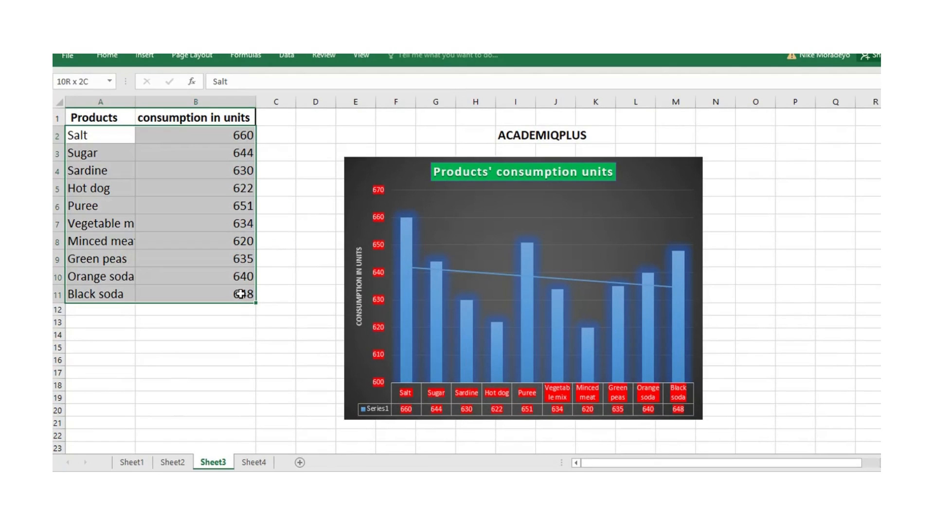
pyautogui.click(147, 54)
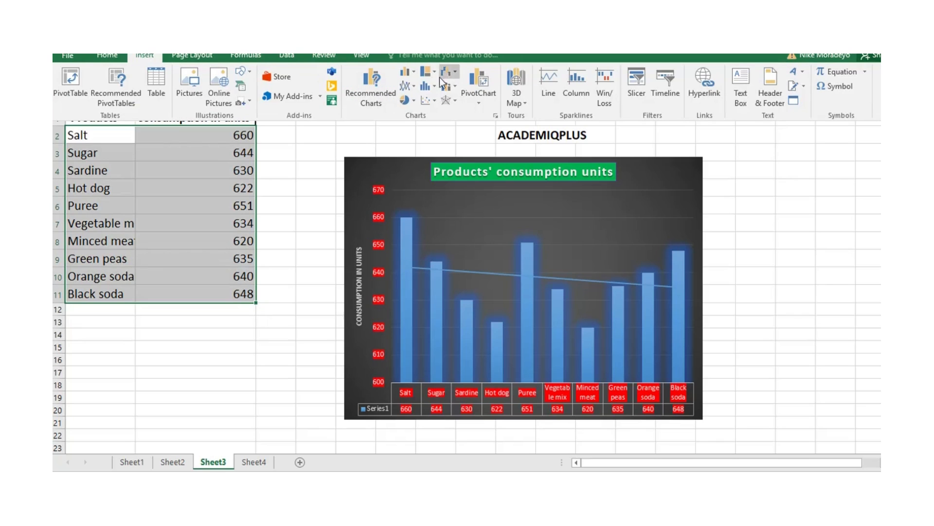
pyautogui.click(413, 71)
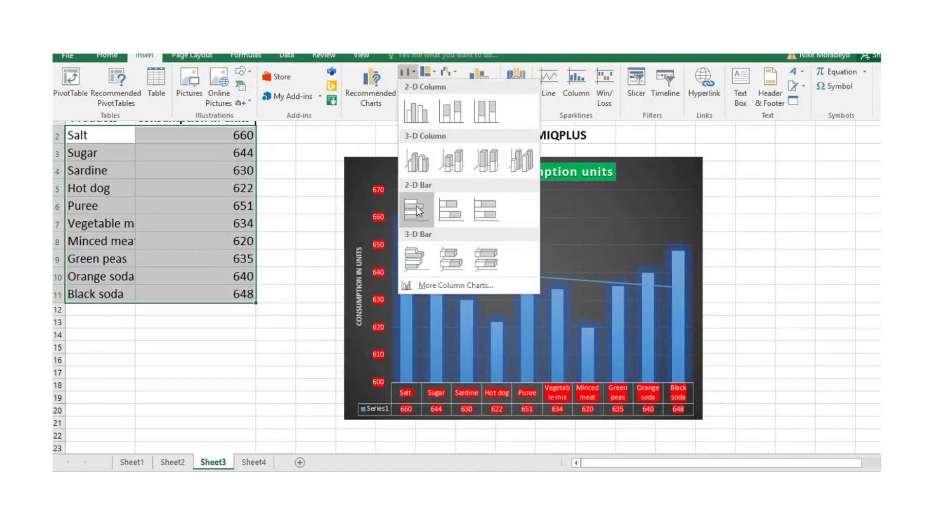
pyautogui.click(416, 205)
# - Move the dark column chart away from the new bar chart and enlarge the bar chart to about columns D to P, rows 3 to 20
pyautogui.moveTo(592, 160); pyautogui.dragTo(796, 151)
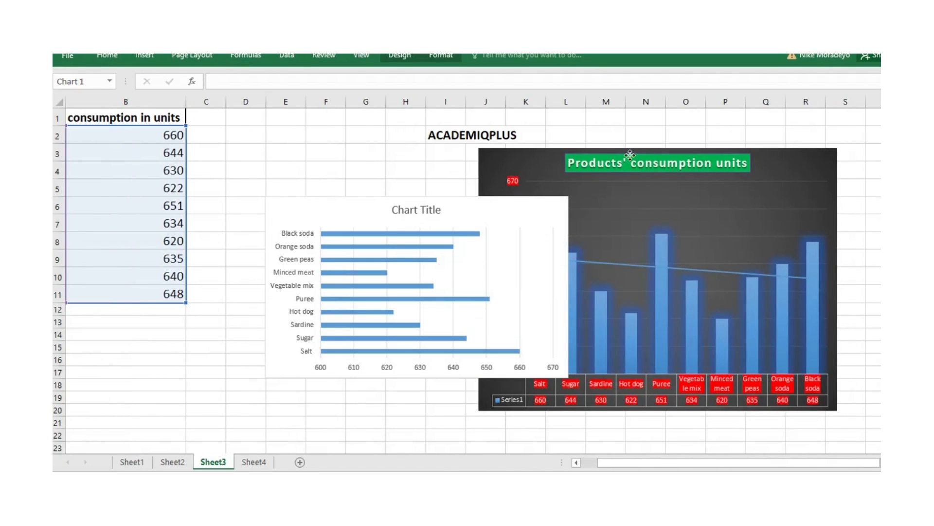
pyautogui.click(796, 151)
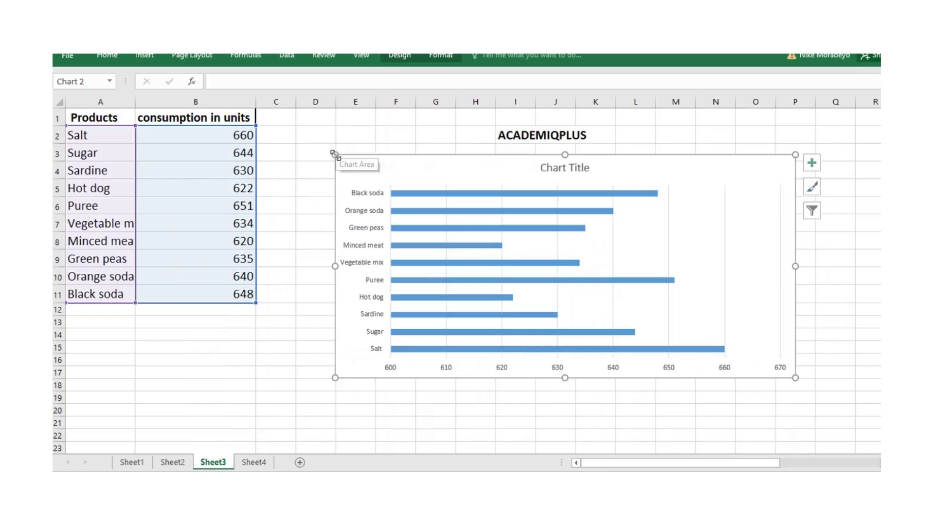
pyautogui.moveTo(335, 154); pyautogui.dragTo(326, 135)
pyautogui.moveTo(565, 377); pyautogui.dragTo(561, 417)
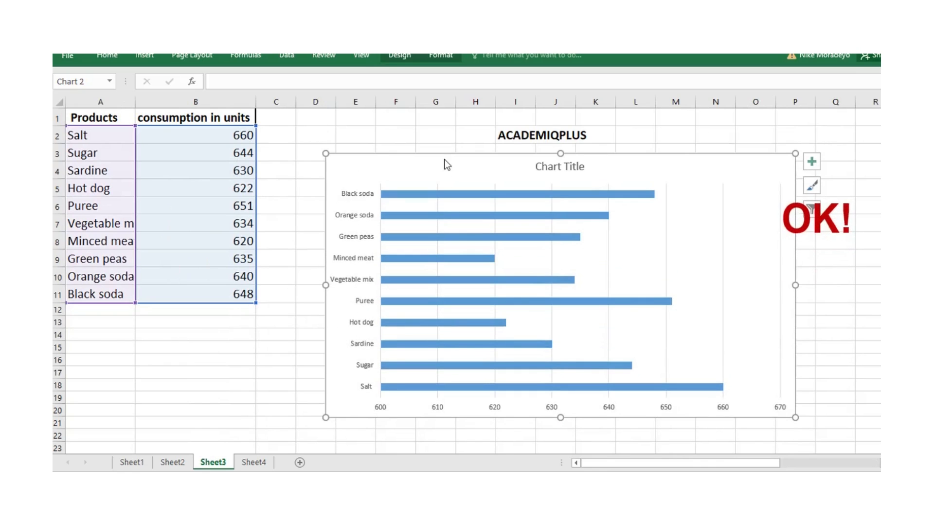
# - Try the eighth, fifth and third chart styles on the bar chart, and settle on the first style
pyautogui.click(400, 55)
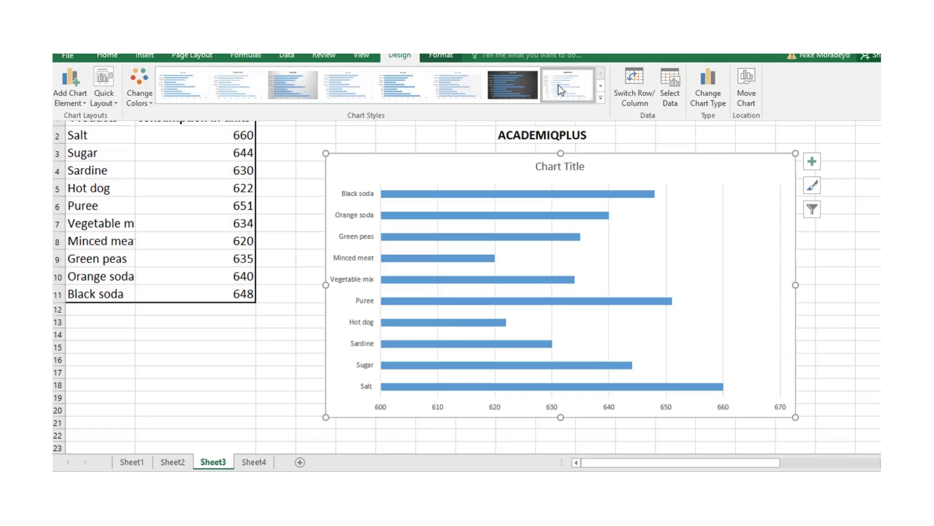
pyautogui.click(559, 85)
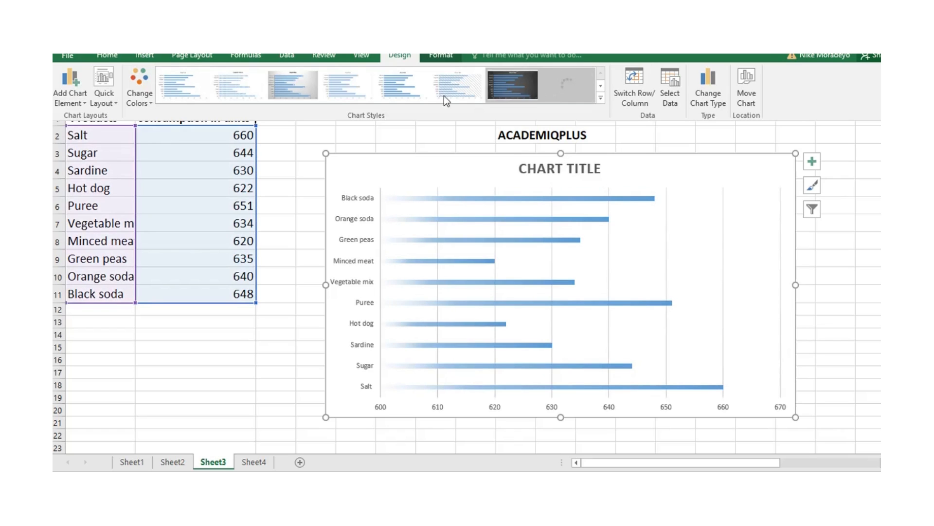
pyautogui.click(408, 94)
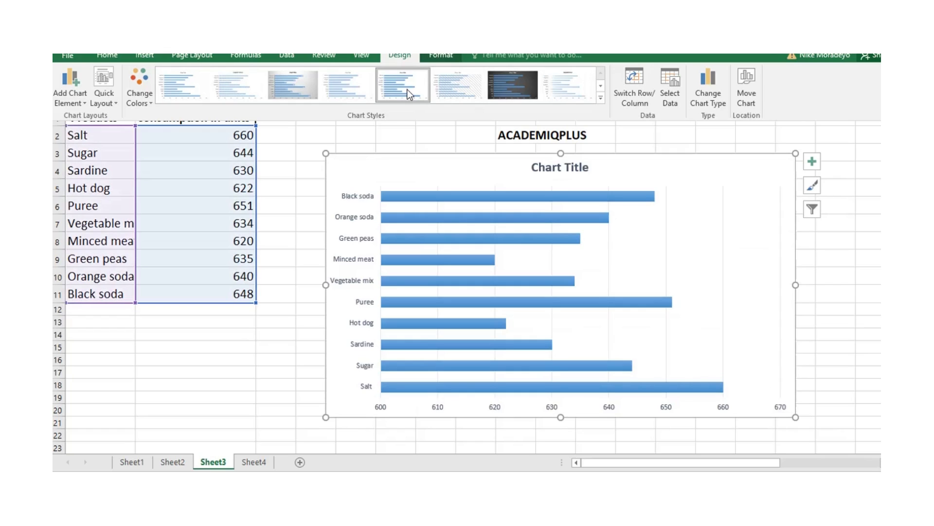
pyautogui.click(276, 84)
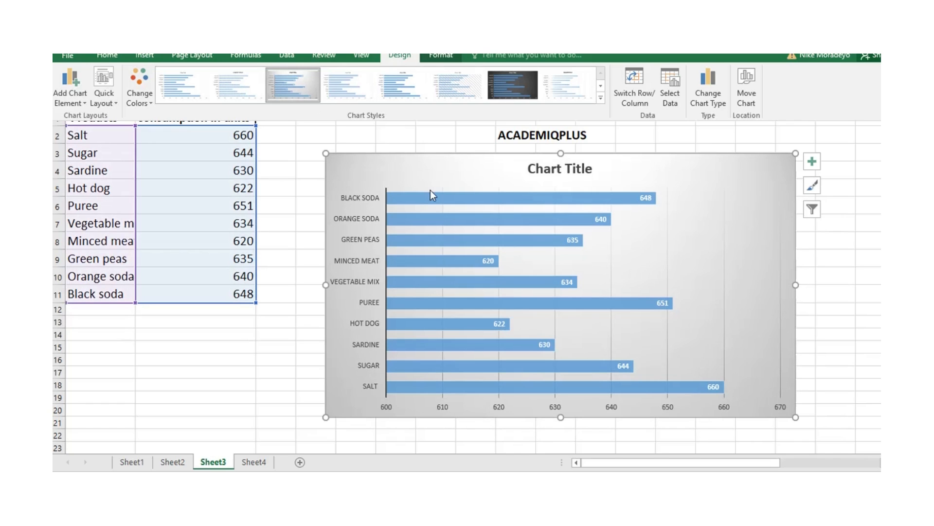
pyautogui.click(176, 86)
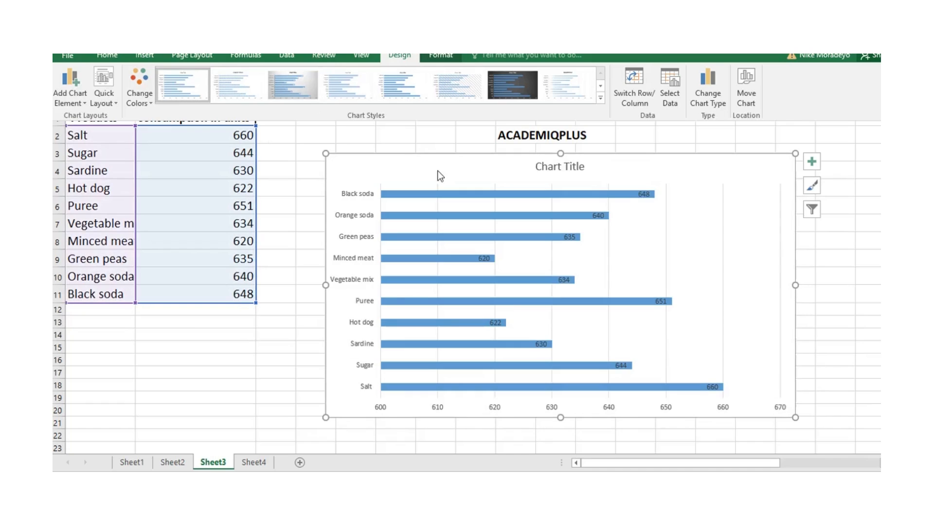
# - Delete the bar chart's horizontal value axis and widen the chart slightly toward the data table
pyautogui.click(384, 407)
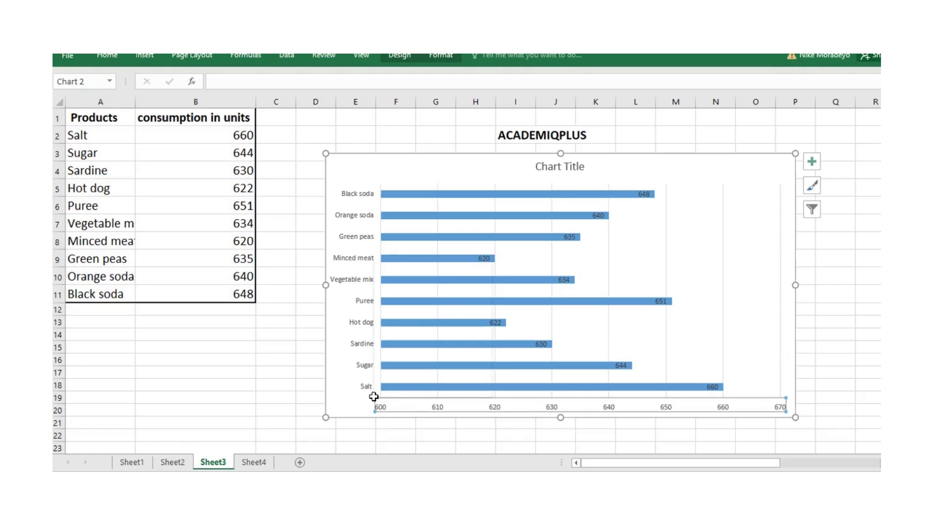
pyautogui.rightClick(374, 397)
pyautogui.click(416, 259)
pyautogui.moveTo(325, 284); pyautogui.dragTo(309, 285)
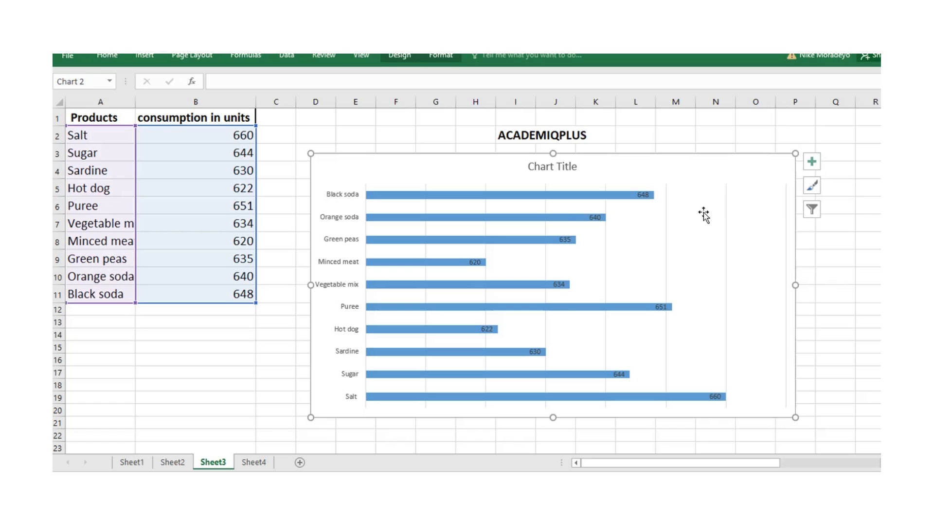
# - Change the bar chart's title to "Products' consumption units"
pyautogui.doubleClick(538, 168)
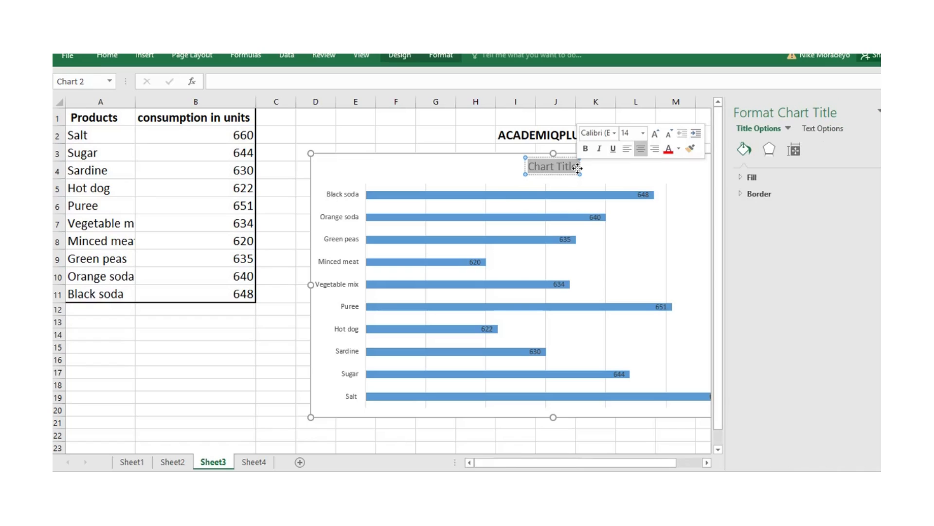
pyautogui.write('Produ')
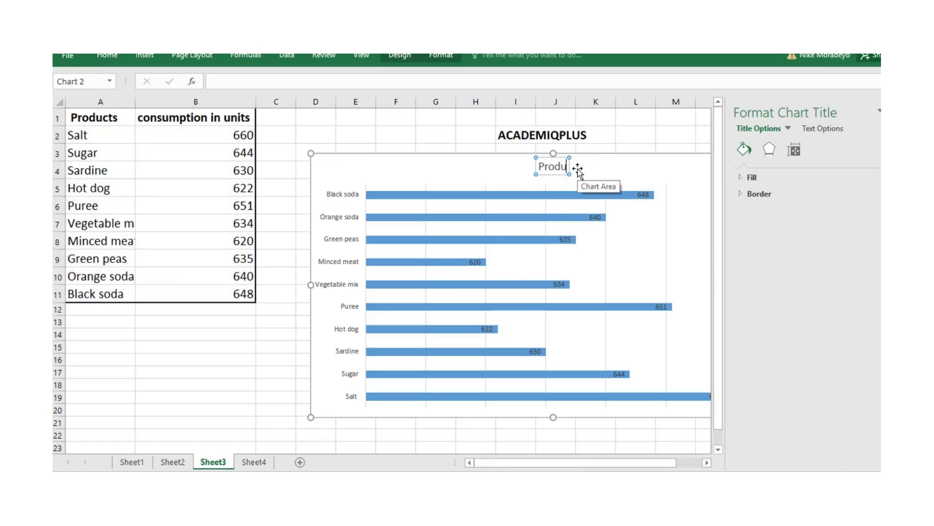
pyautogui.write('cts')
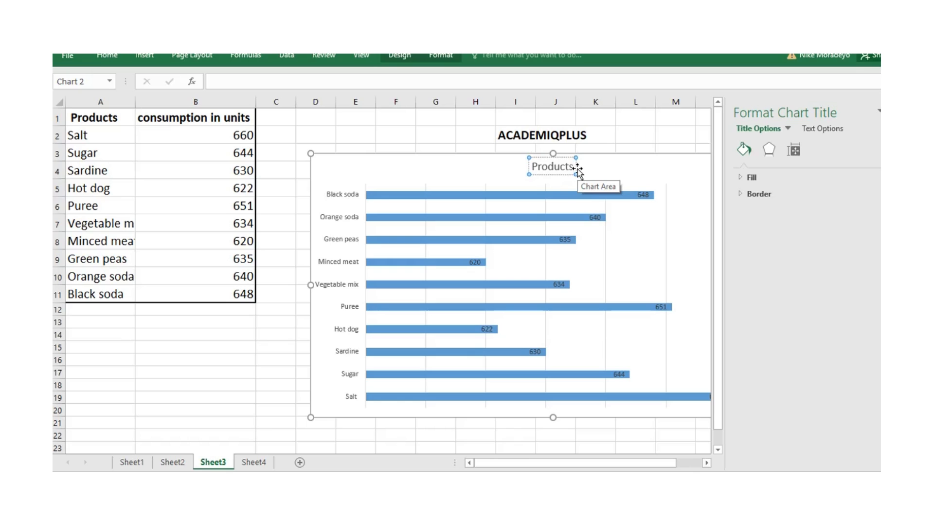
pyautogui.write("'")
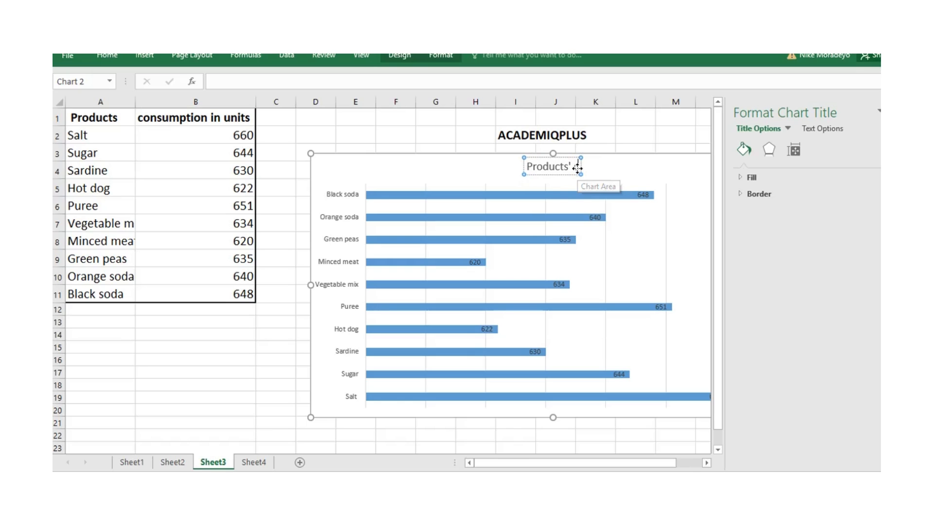
pyautogui.write(' consum')
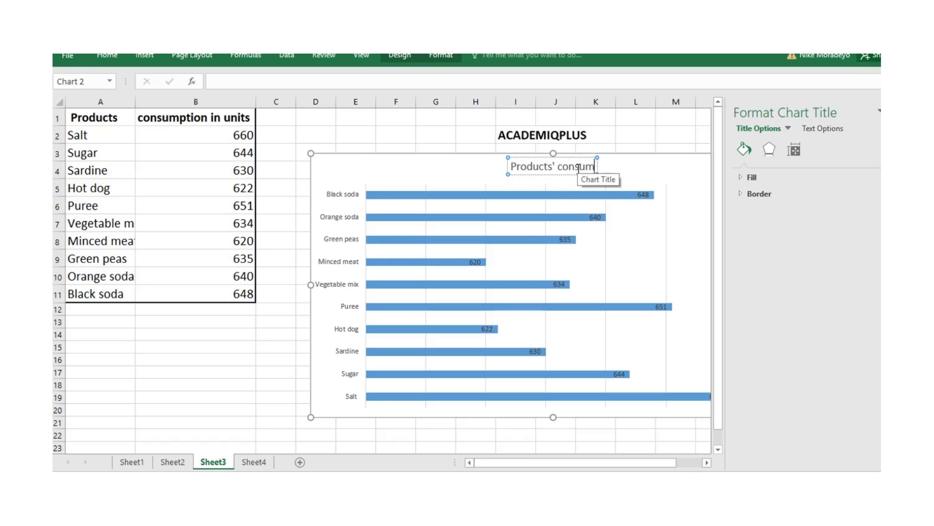
pyautogui.write('ption u')
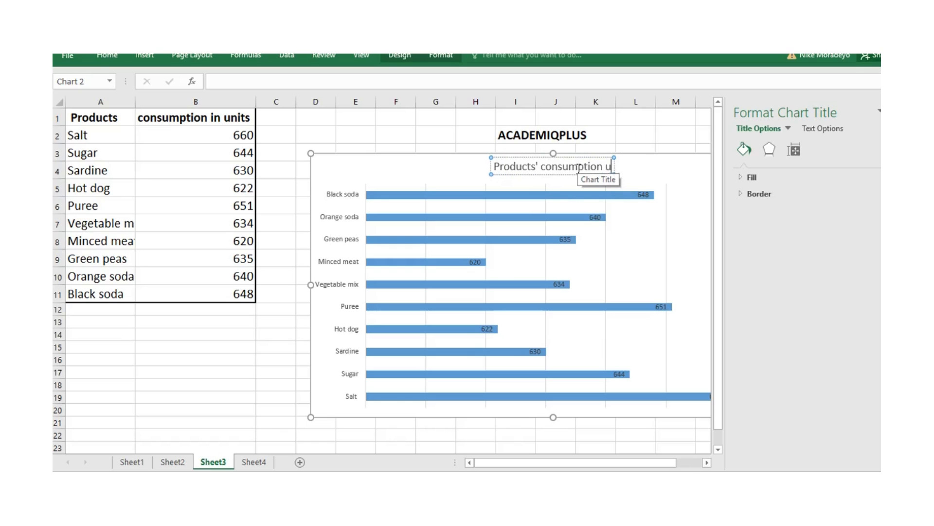
pyautogui.write('nits')
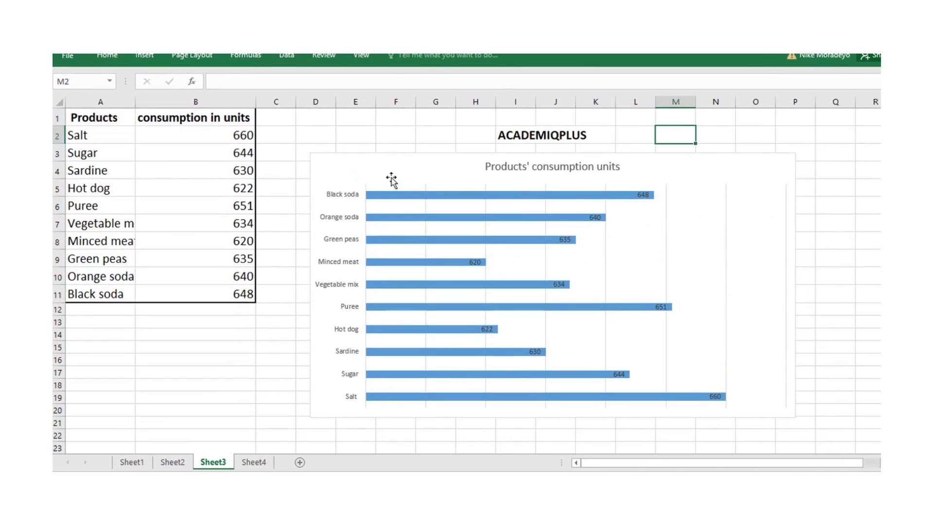
# - Try filling the bar chart's chart area with the standard Red color
pyautogui.click(403, 187)
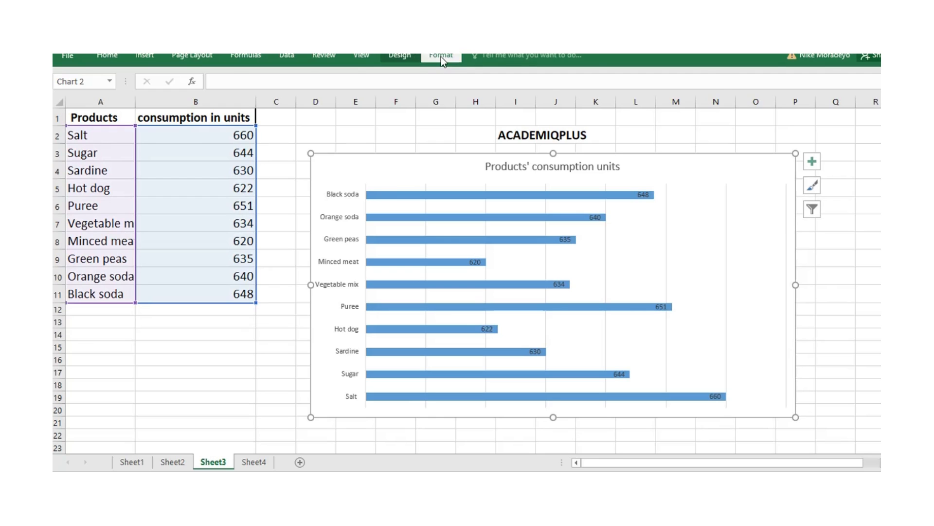
pyautogui.click(441, 56)
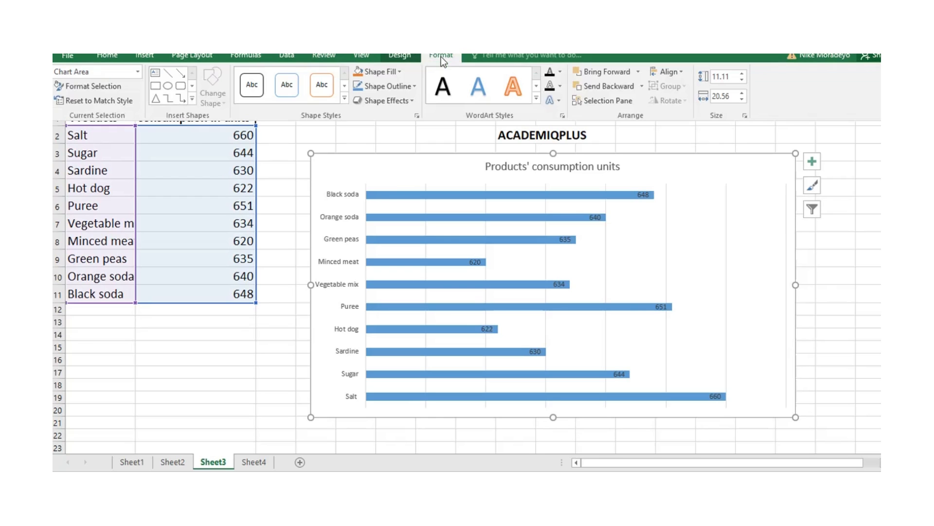
pyautogui.click(400, 72)
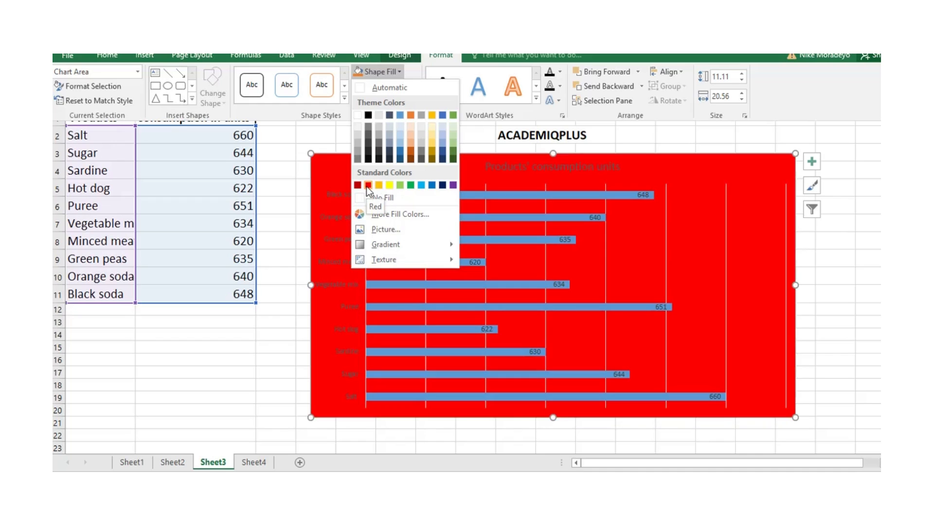
pyautogui.click(367, 185)
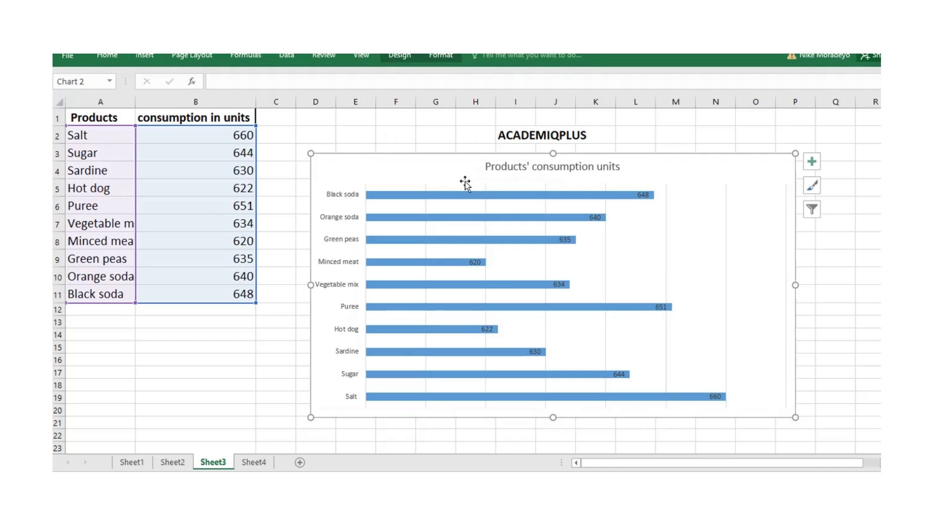
# - Try filling the bar chart's plot area with standard Red and the dark Linear Down gradient variation
pyautogui.click(624, 208)
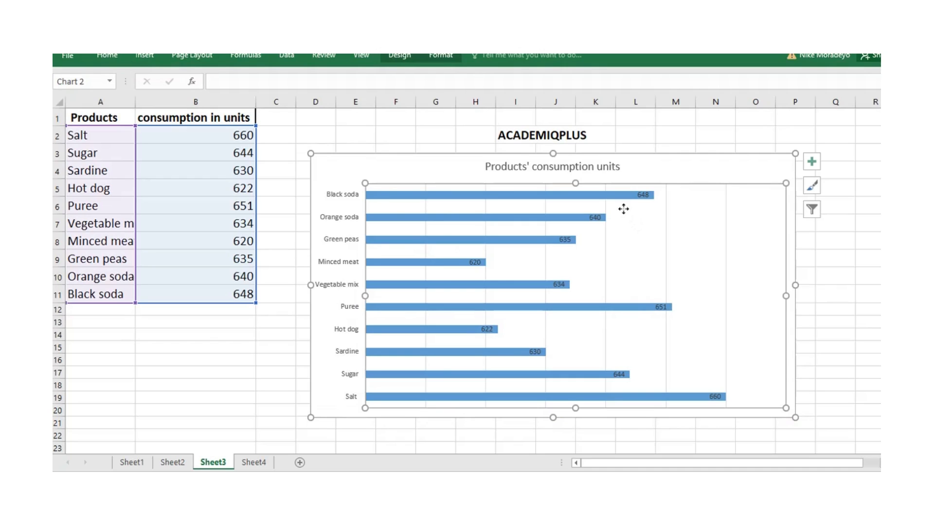
pyautogui.click(439, 55)
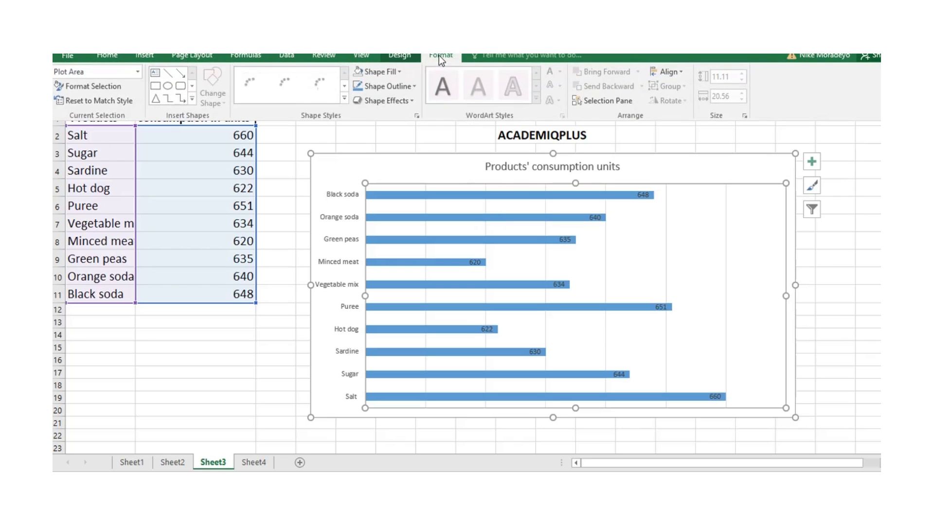
pyautogui.click(401, 72)
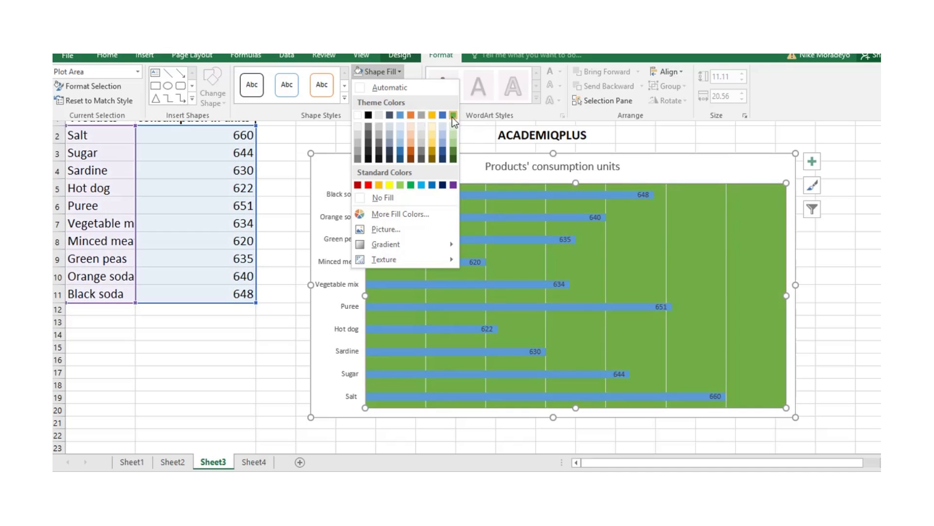
pyautogui.click(368, 185)
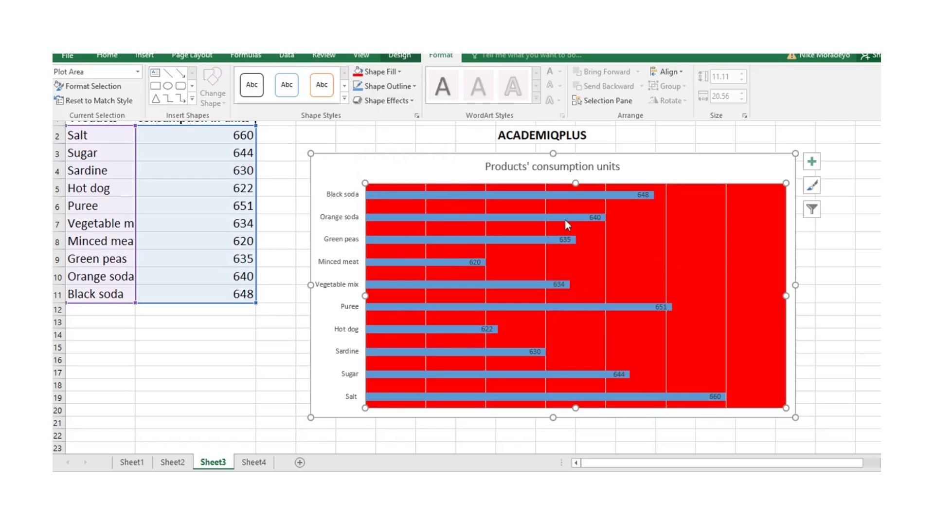
pyautogui.click(400, 72)
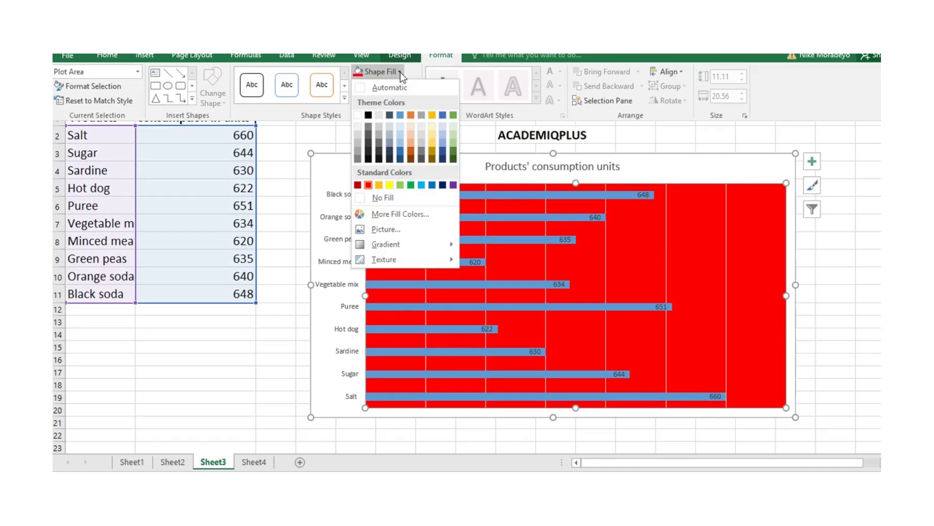
pyautogui.moveTo(412, 245)
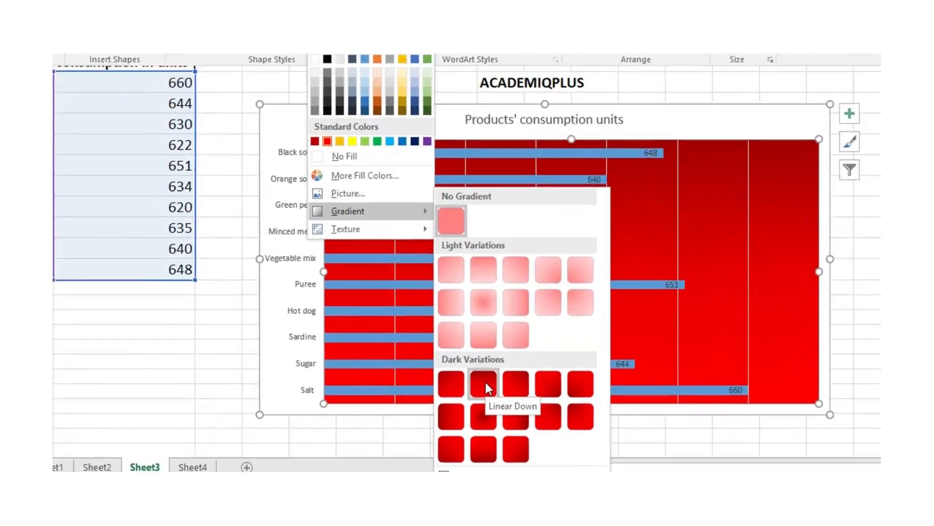
pyautogui.click(503, 391)
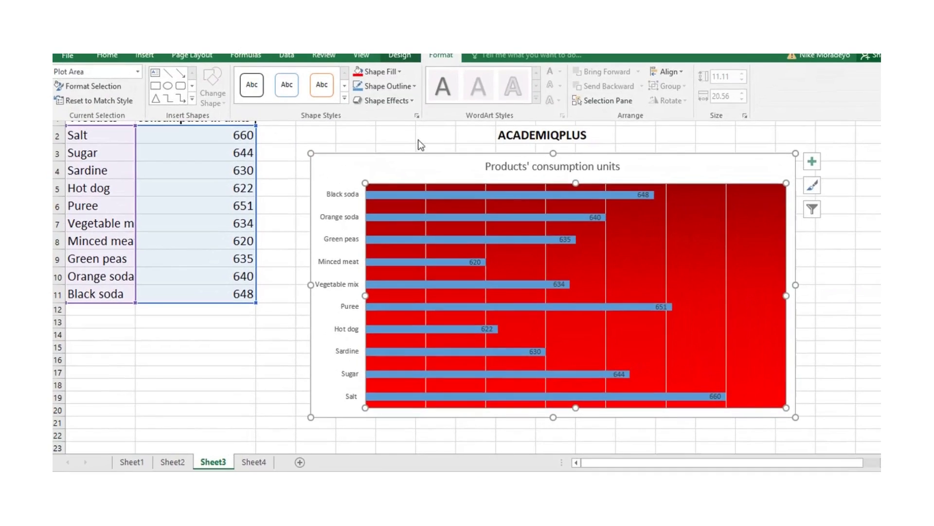
# - Try a green marble texture and a dark brown wood texture as the plot area's fill
pyautogui.click(400, 71)
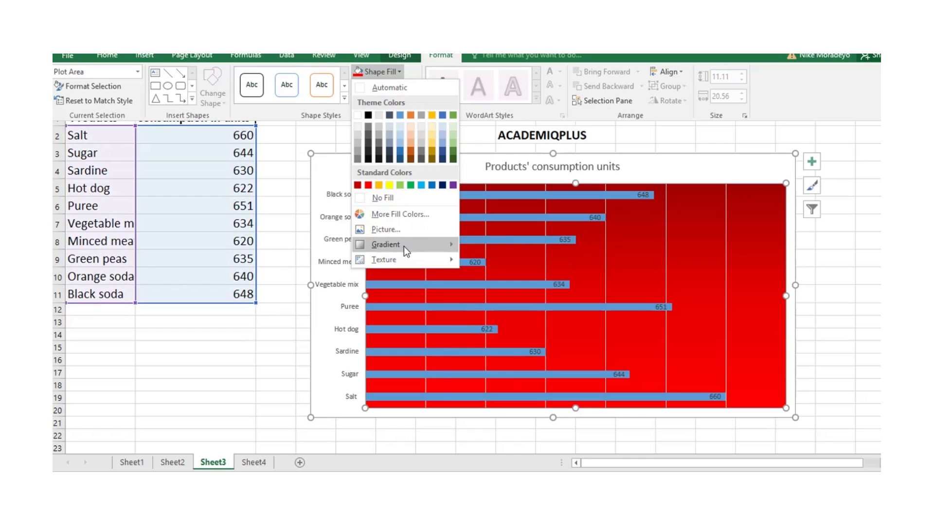
pyautogui.moveTo(412, 244)
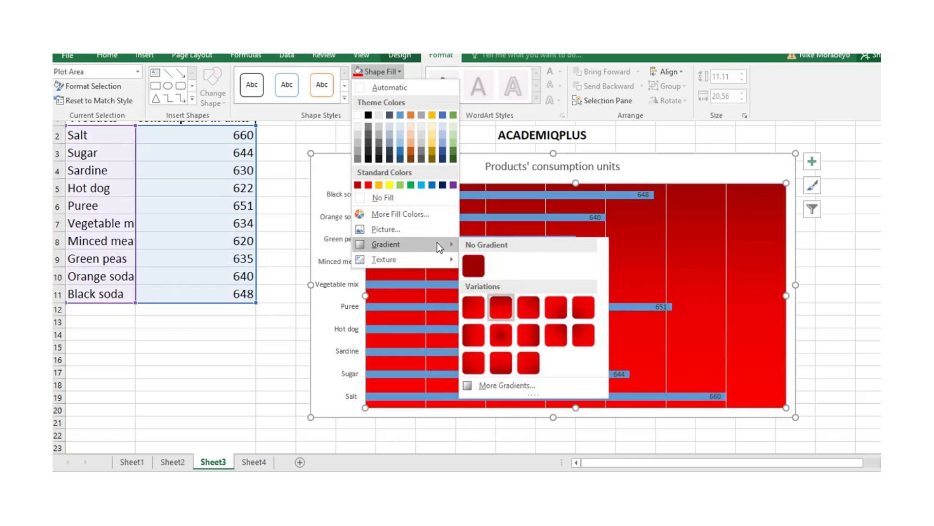
pyautogui.moveTo(450, 261)
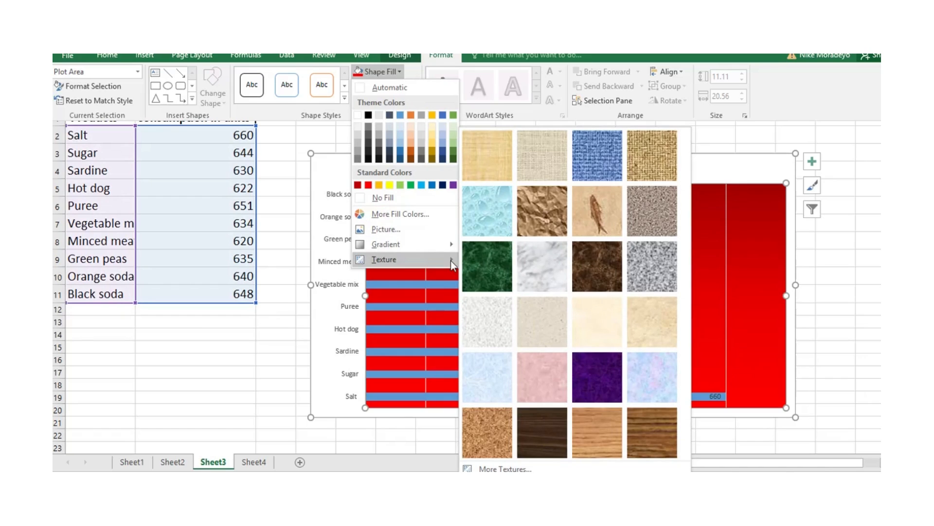
pyautogui.click(484, 268)
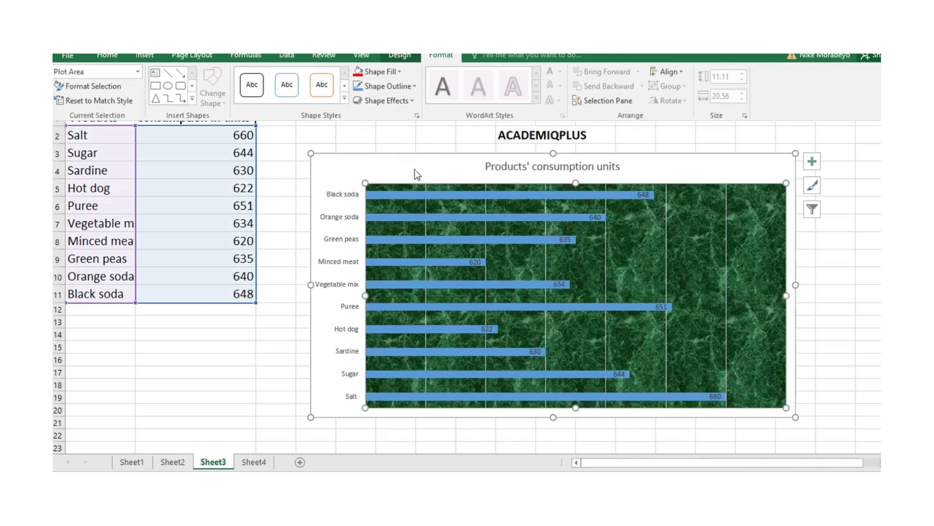
pyautogui.click(403, 71)
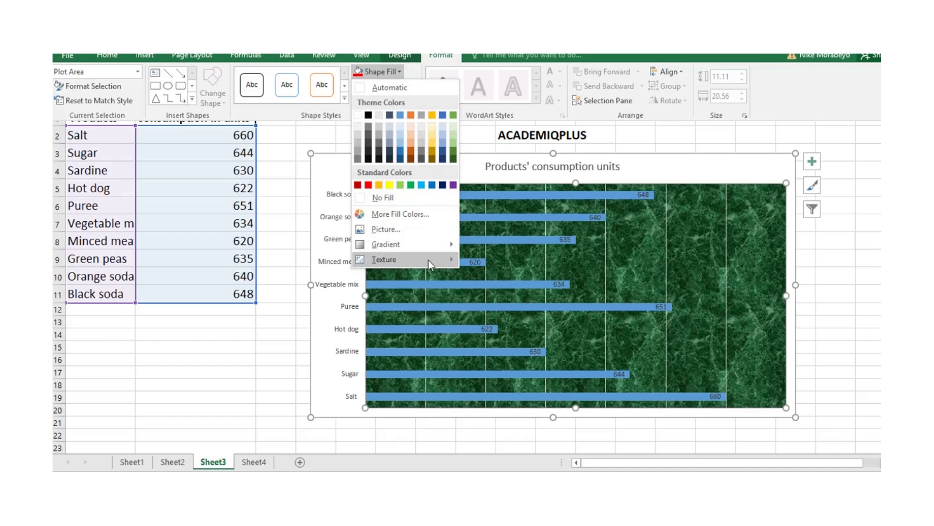
pyautogui.moveTo(439, 259)
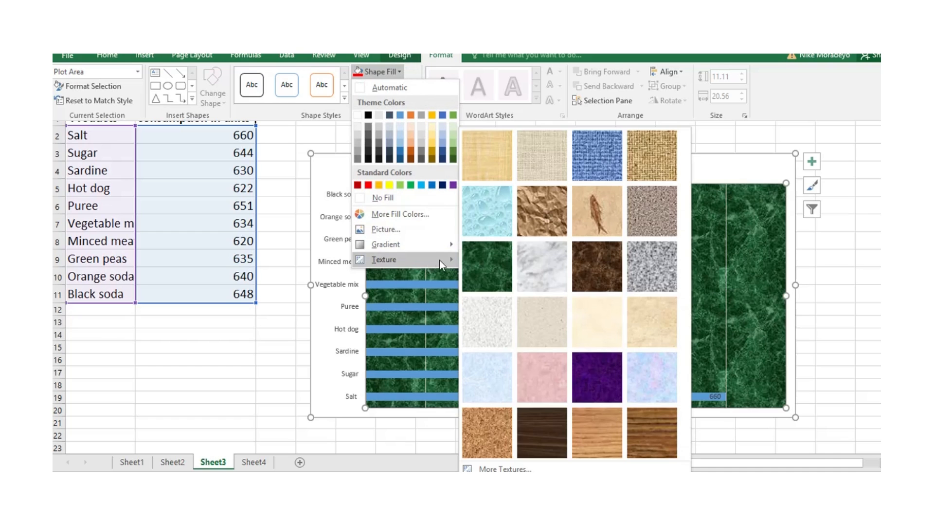
pyautogui.click(655, 153)
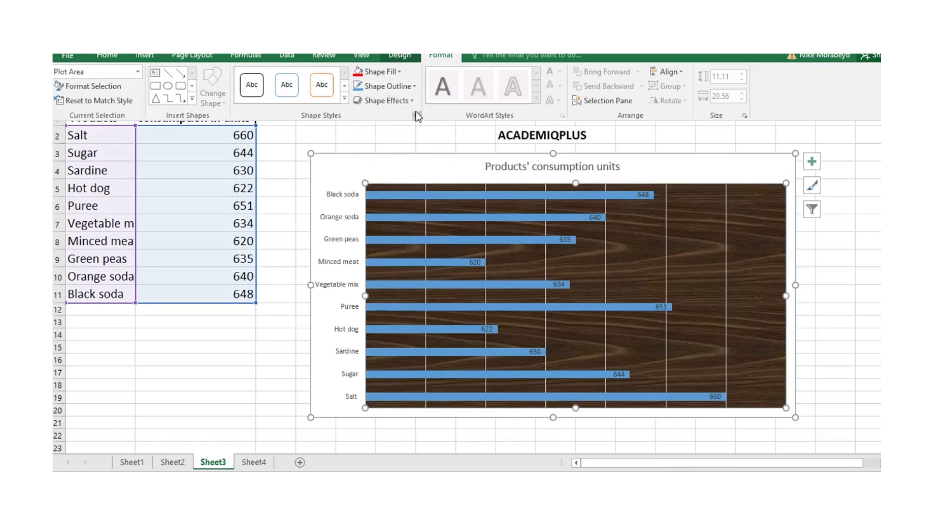
# - Fill the bar chart's plot area with the red SUBSCRIBE play-button picture
pyautogui.click(400, 72)
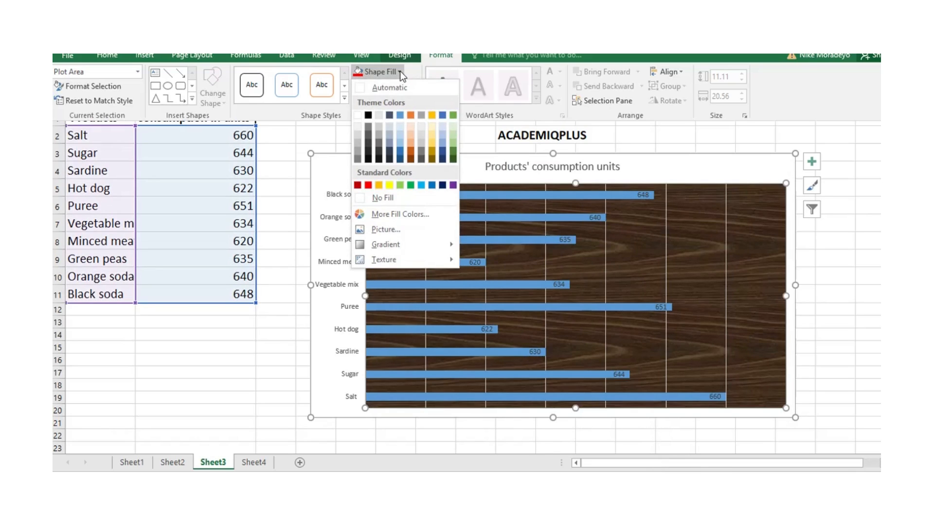
pyautogui.click(384, 230)
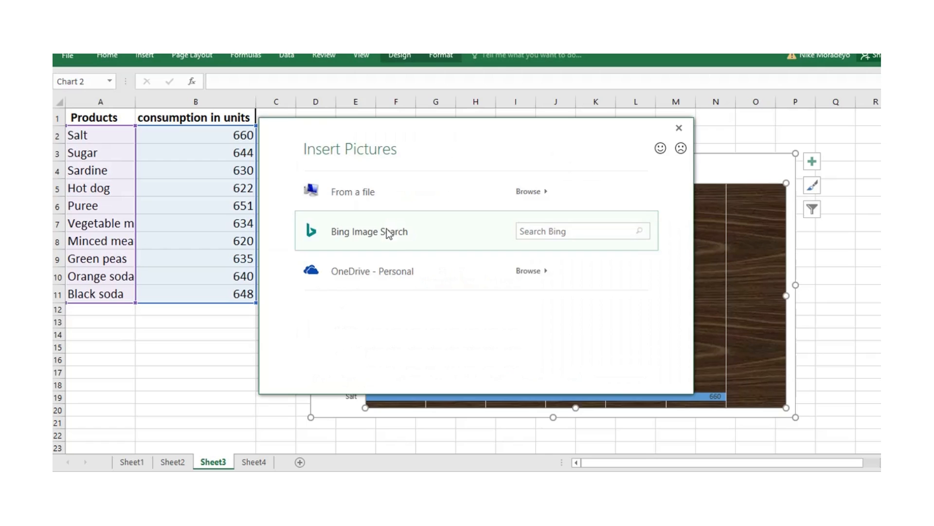
pyautogui.press('Escape')
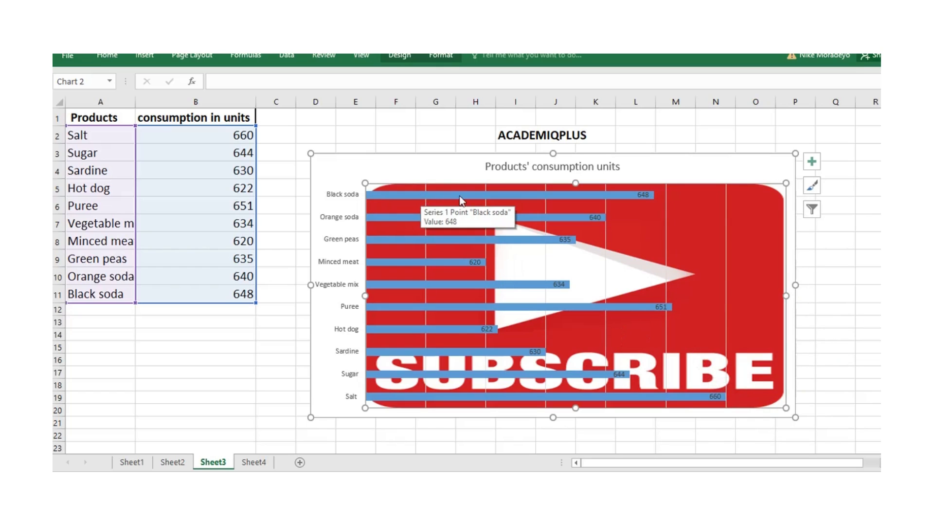
# - Fill all the chart's data bars with the standard dark red color
pyautogui.click(442, 193)
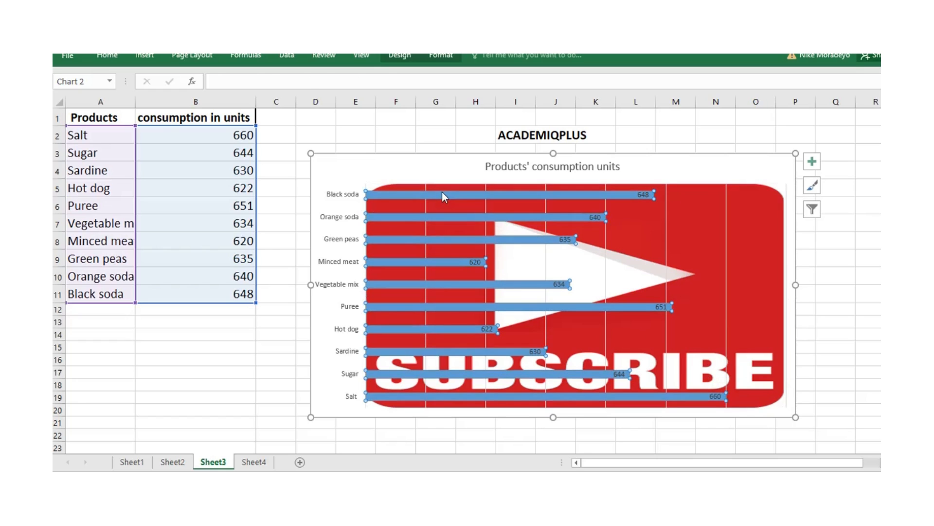
pyautogui.click(441, 55)
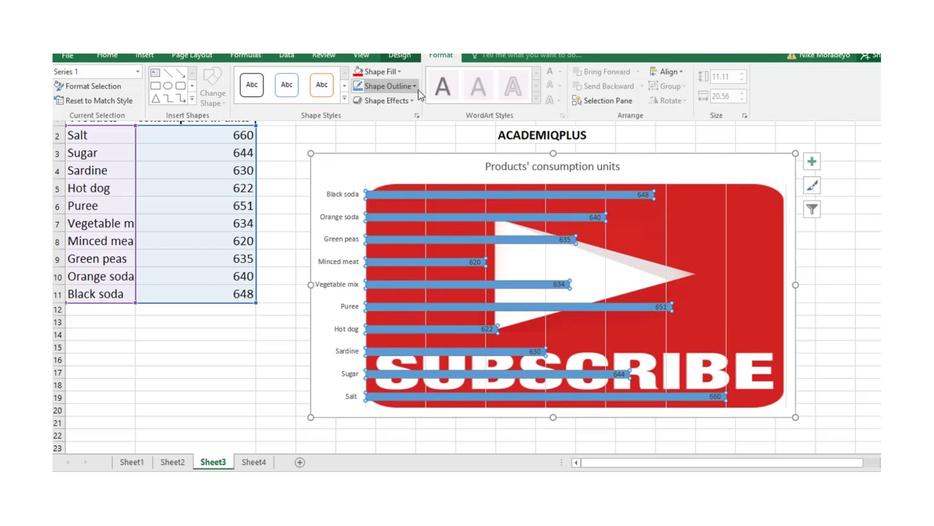
pyautogui.click(399, 72)
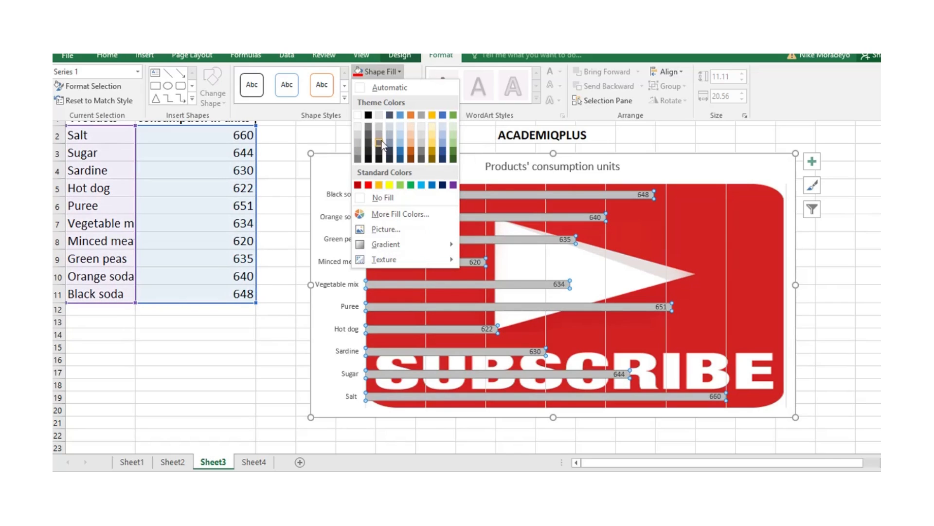
pyautogui.click(359, 186)
# - Outline the data bars in the darkest green theme color with a 3 pt line weight
pyautogui.click(387, 86)
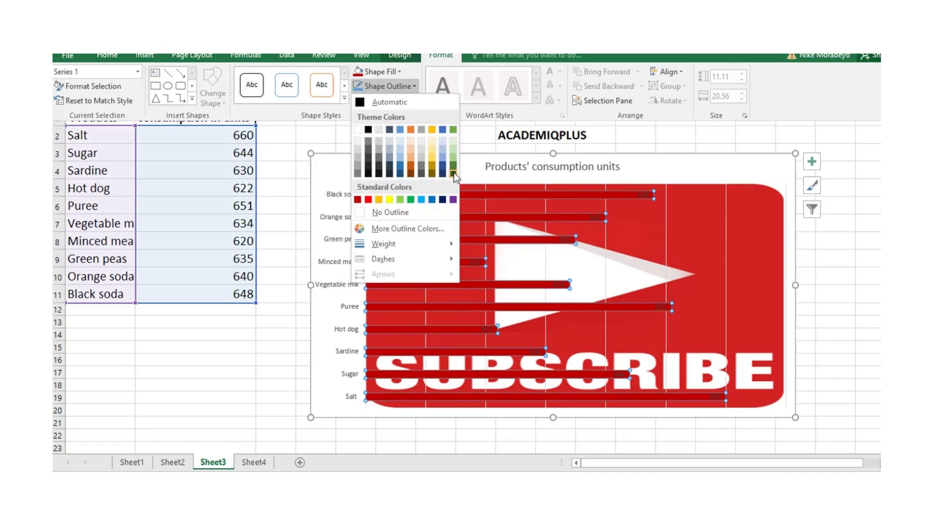
pyautogui.click(454, 174)
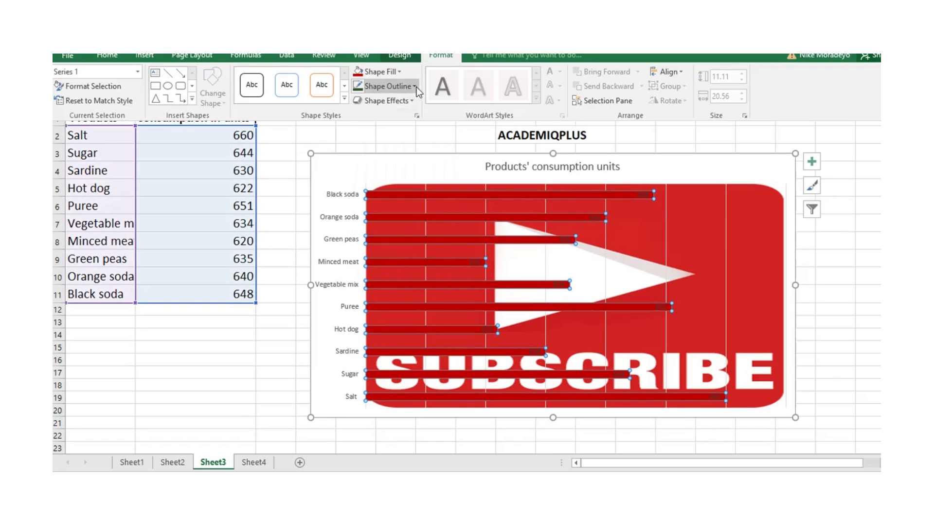
pyautogui.click(412, 86)
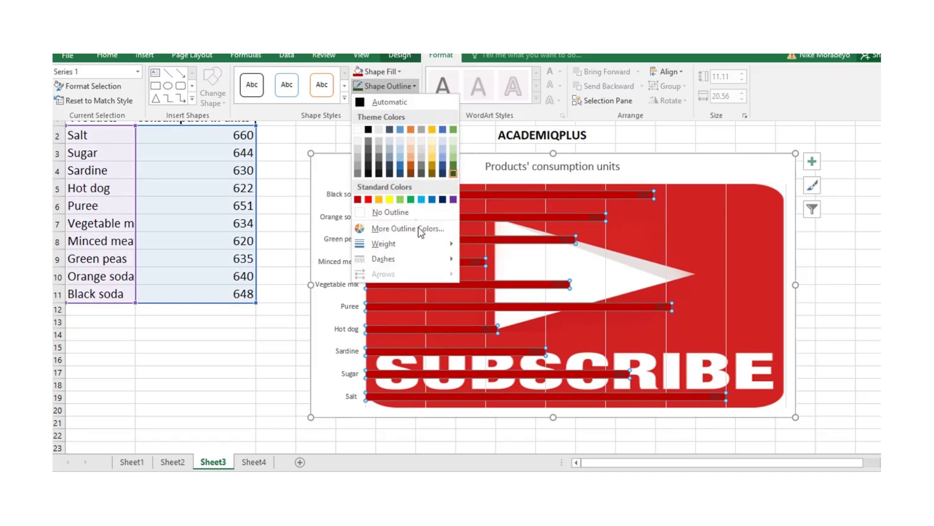
pyautogui.moveTo(448, 244)
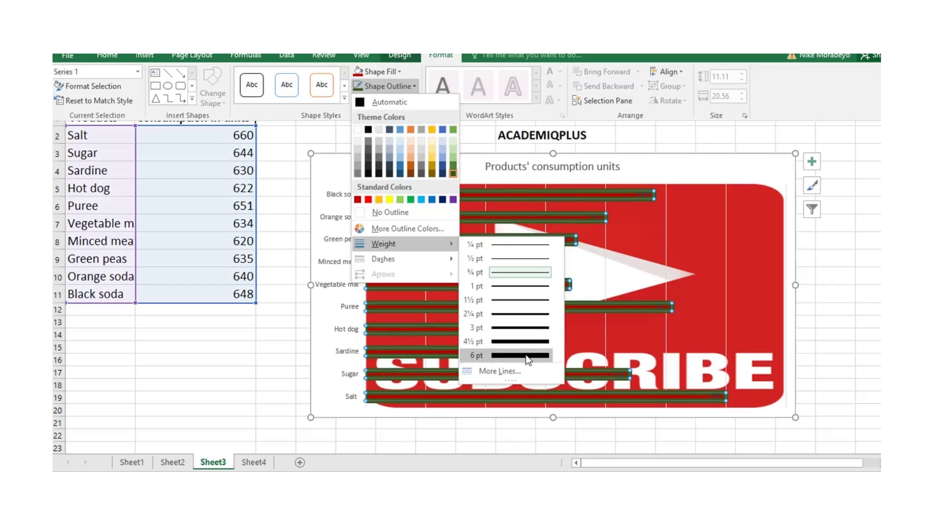
pyautogui.click(523, 327)
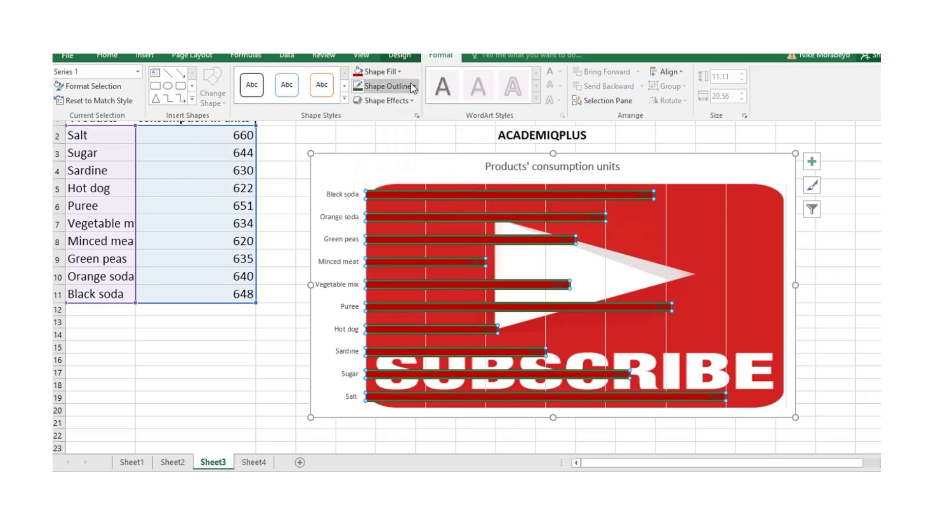
# - Try the dark From Center gradient and the Brown marble texture as the data bars' fill
pyautogui.click(399, 72)
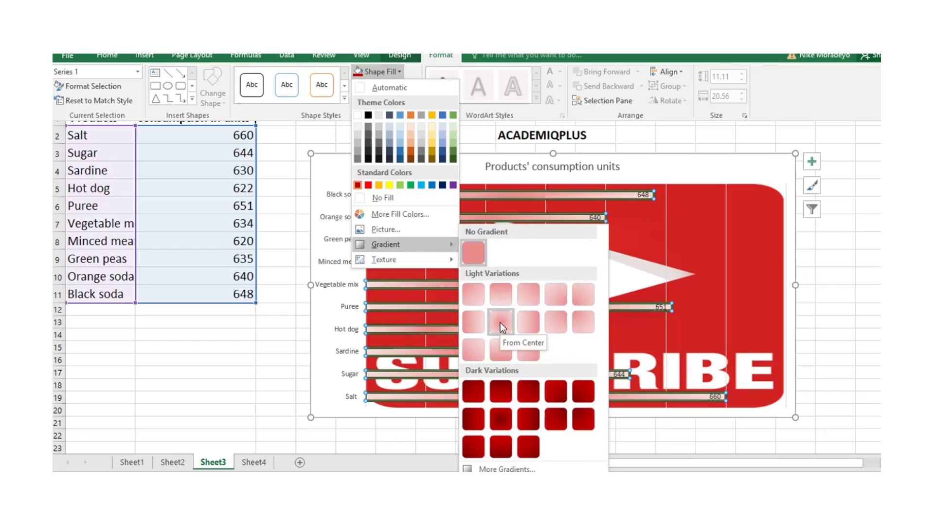
pyautogui.click(501, 418)
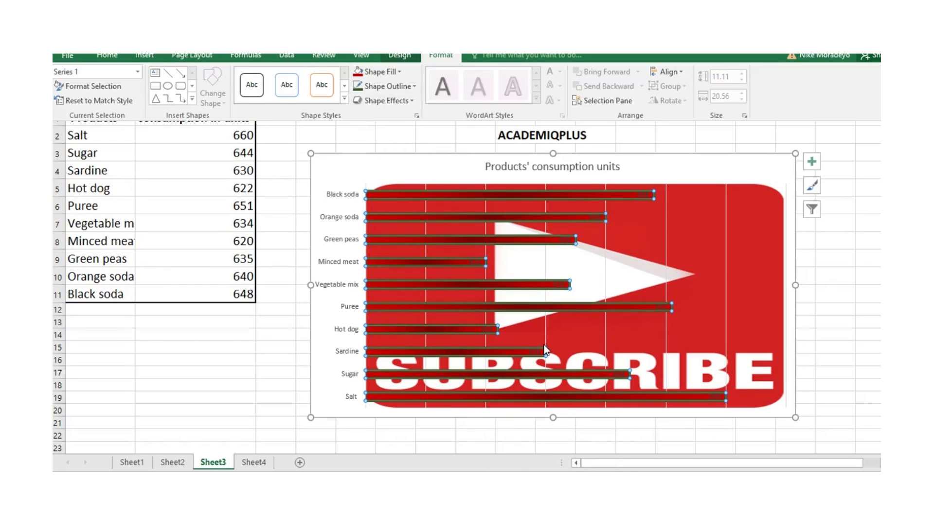
pyautogui.click(399, 72)
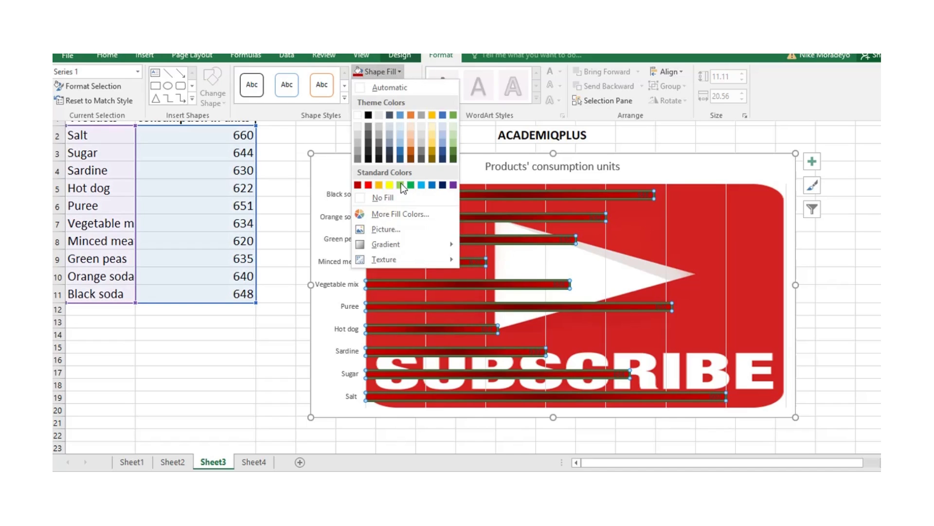
pyautogui.moveTo(384, 259)
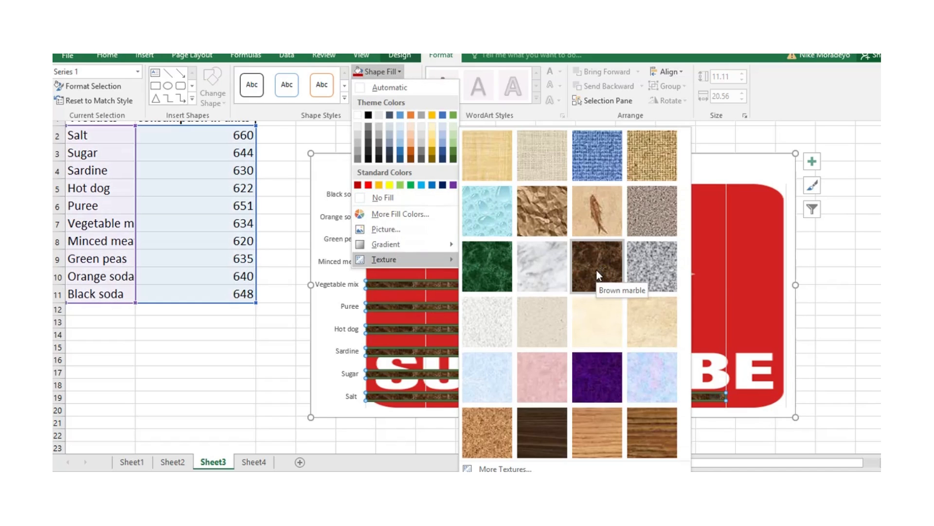
pyautogui.click(597, 270)
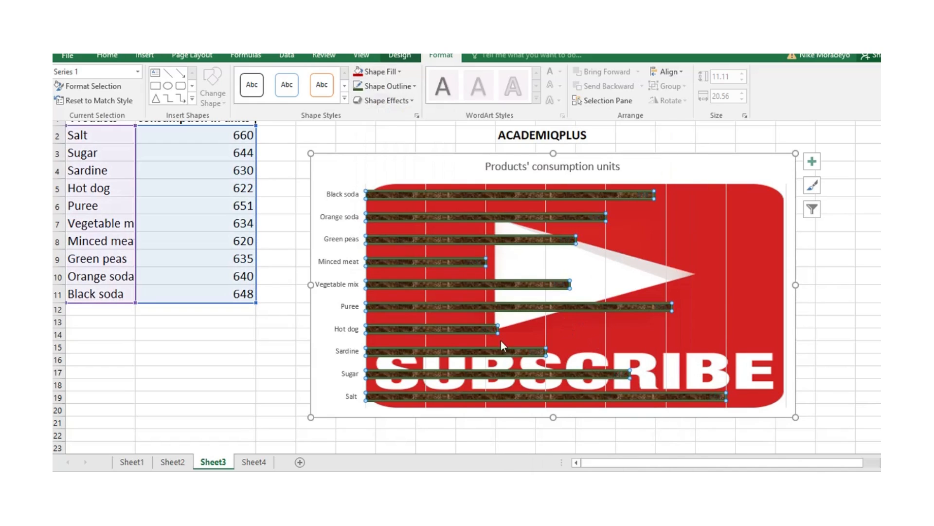
# - Try a light blue water droplets texture on the data bars, and return their fill to solid dark red
pyautogui.click(411, 100)
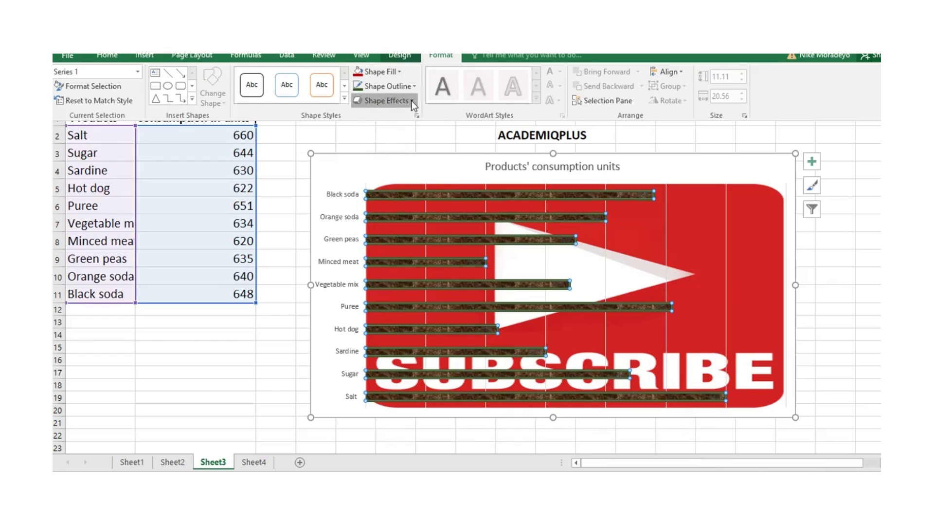
pyautogui.click(378, 72)
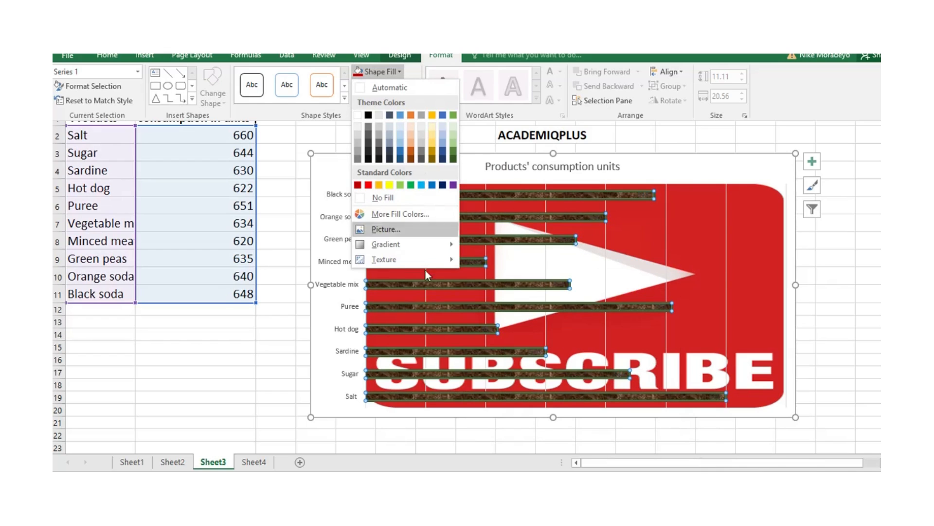
pyautogui.moveTo(446, 258)
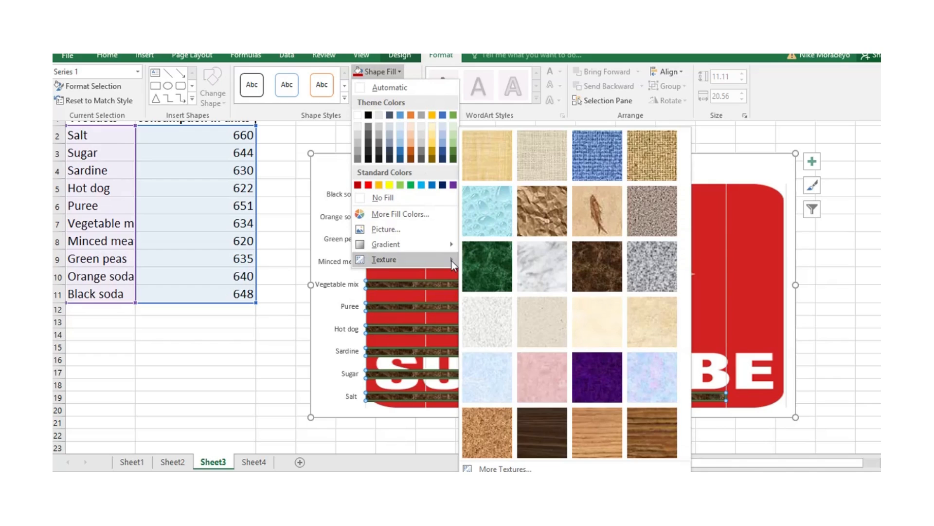
pyautogui.click(483, 220)
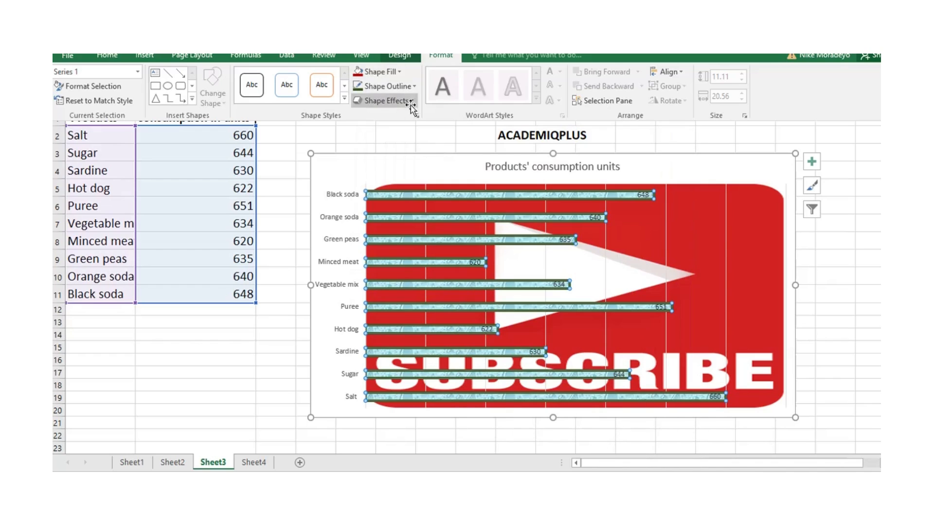
pyautogui.click(387, 71)
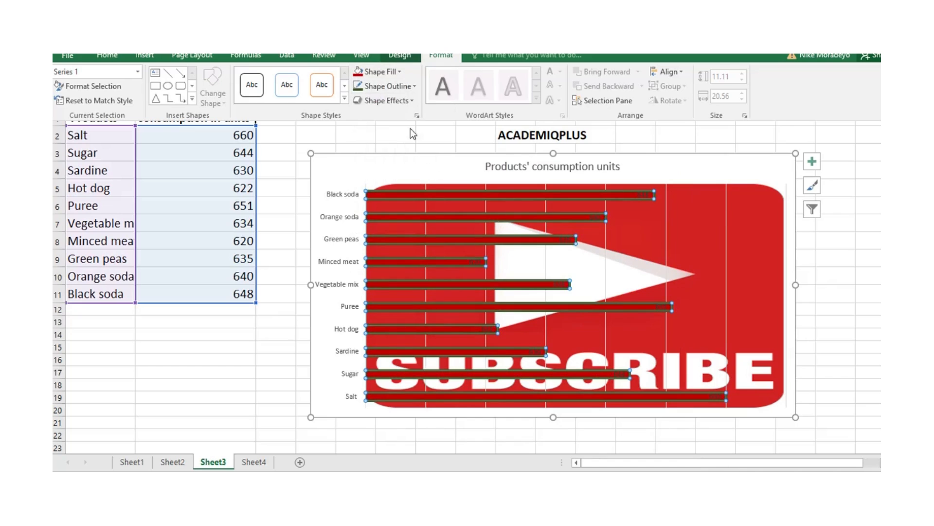
# - Remove the outline from all the chart's data bars
pyautogui.click(414, 86)
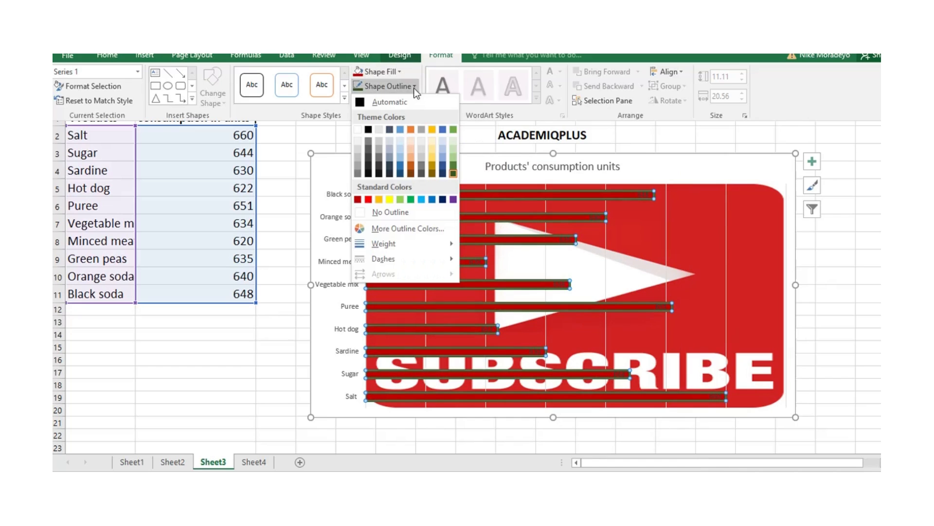
pyautogui.click(408, 212)
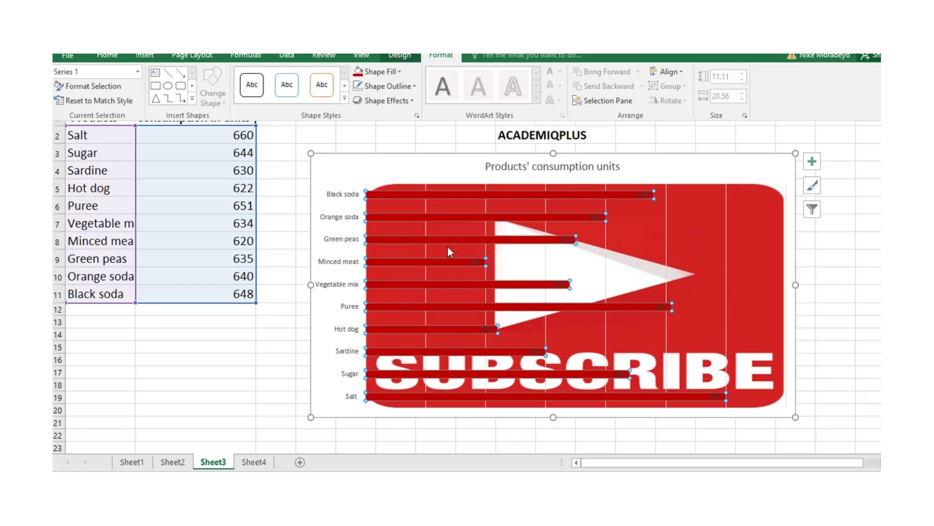
# - Fill the product name labels of the chart's vertical category axis with the standard red color
pyautogui.click(330, 193)
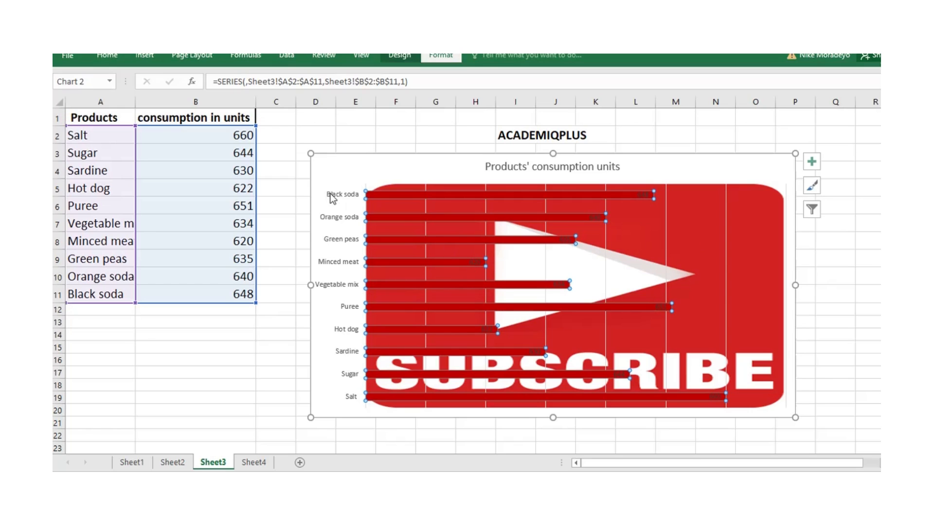
pyautogui.click(332, 197)
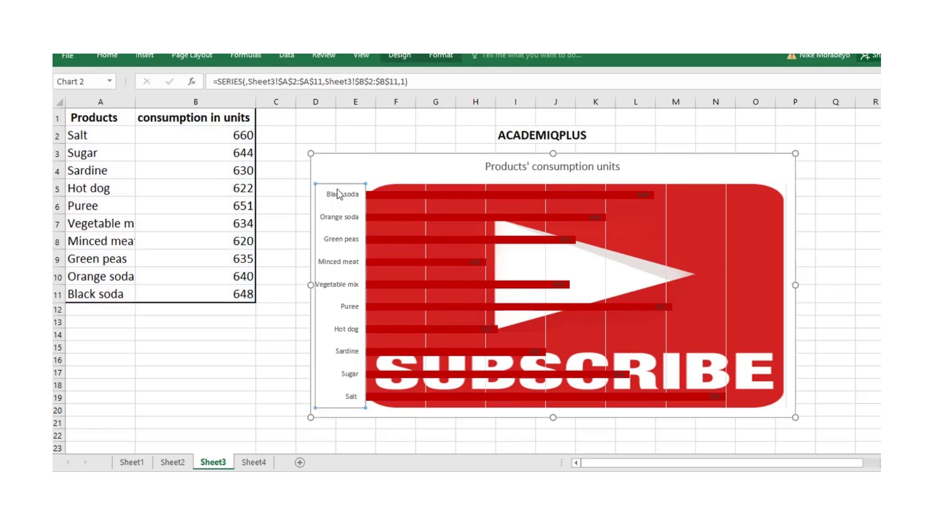
pyautogui.click(439, 56)
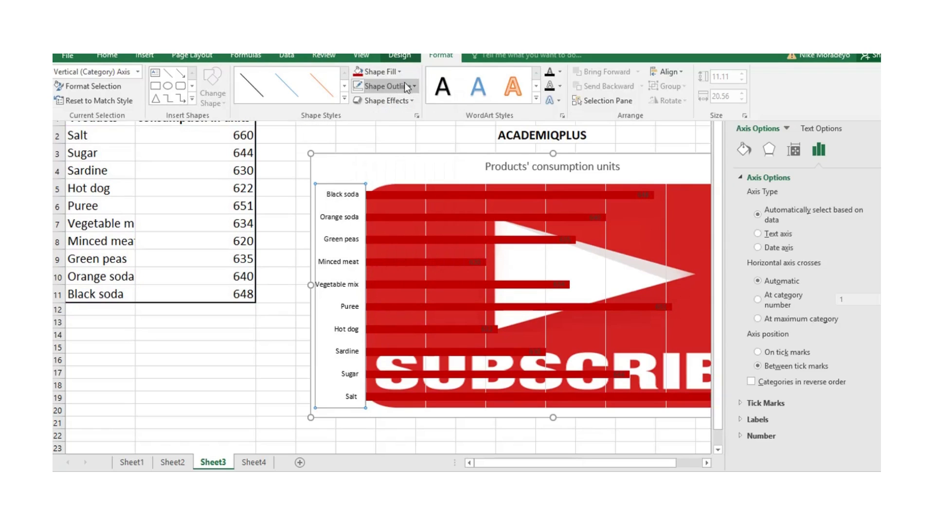
pyautogui.click(399, 73)
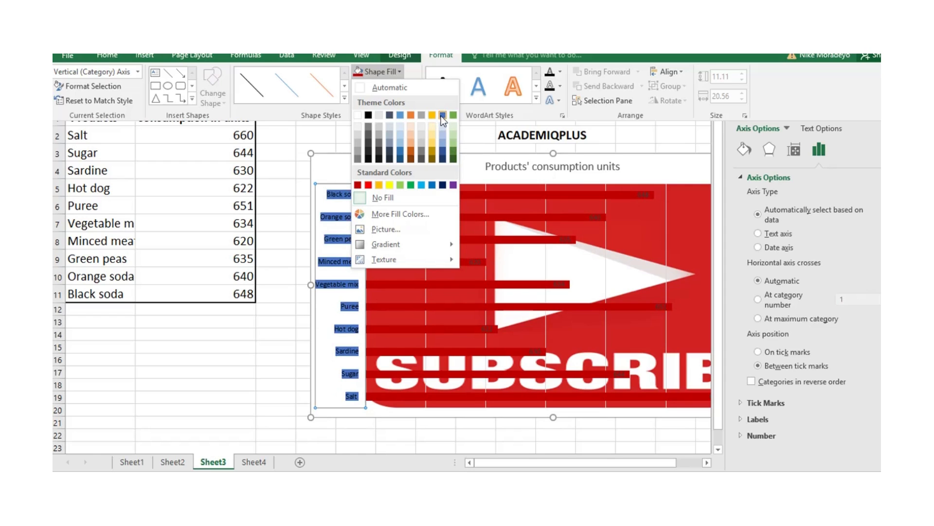
pyautogui.click(368, 184)
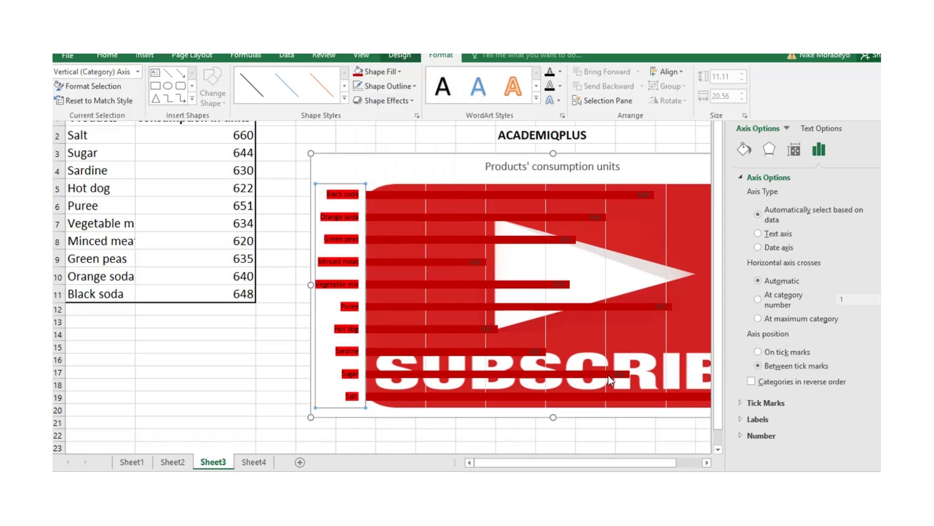